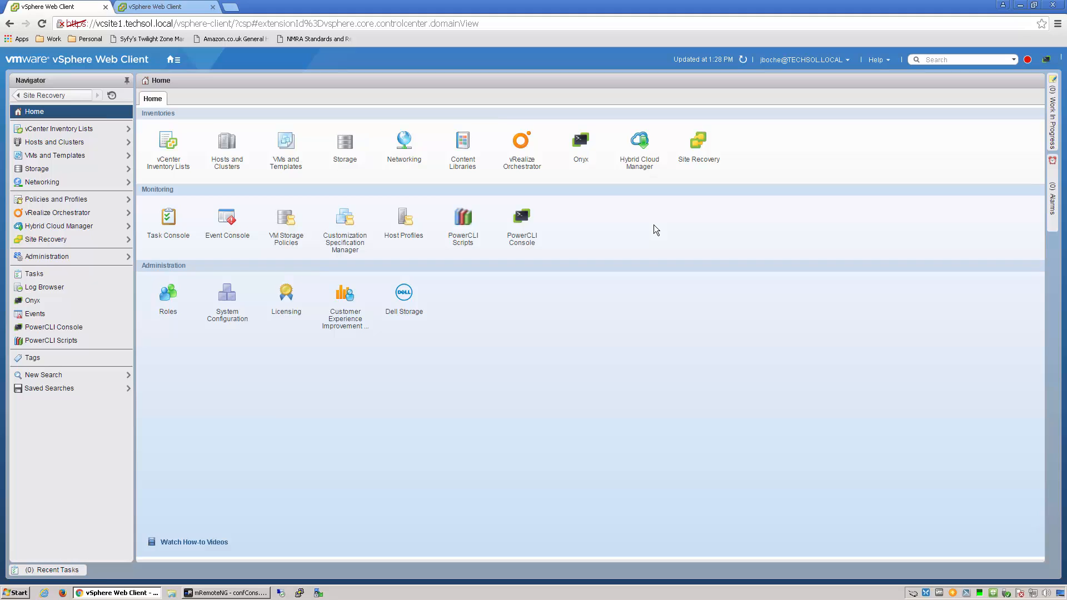
# Open Site Recovery's array-based replication and inspect the replicated devices of the first array manager's SC 13 and SC 12 array pairs.
pyautogui.click(698, 143)
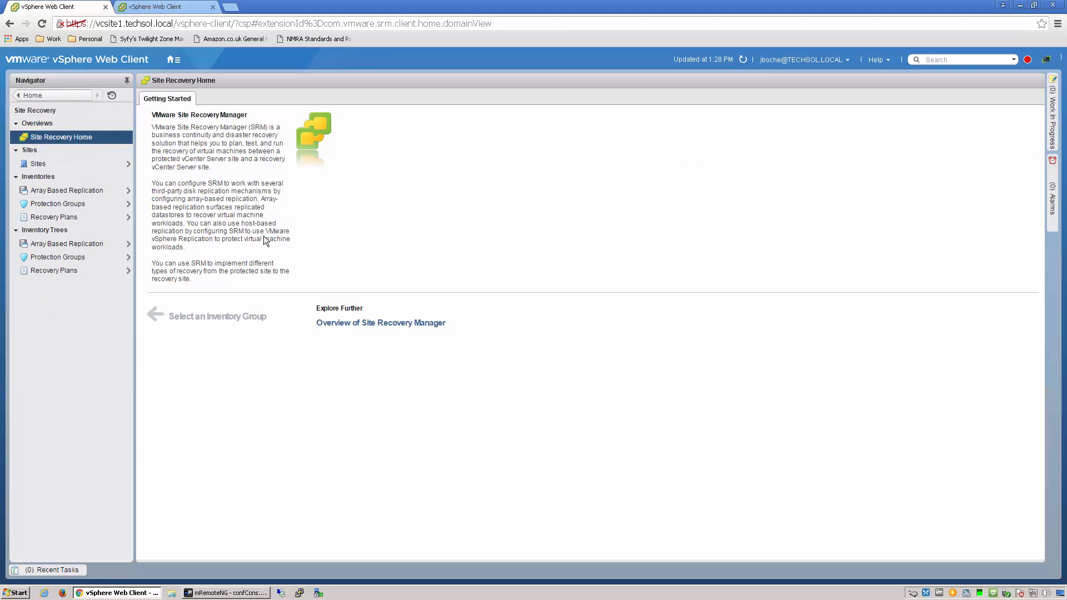
pyautogui.click(64, 190)
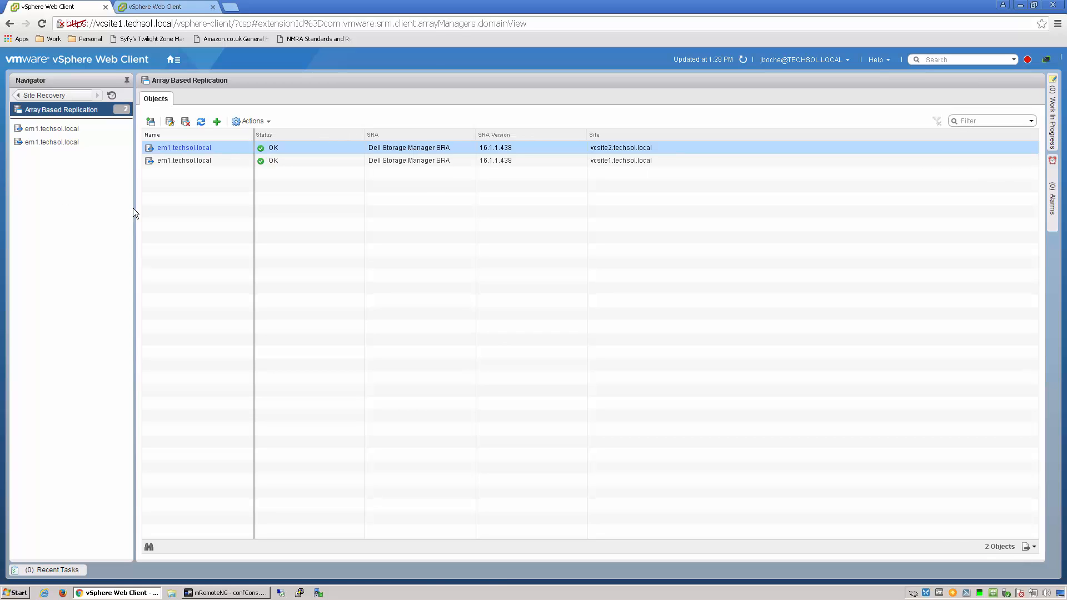
pyautogui.click(70, 132)
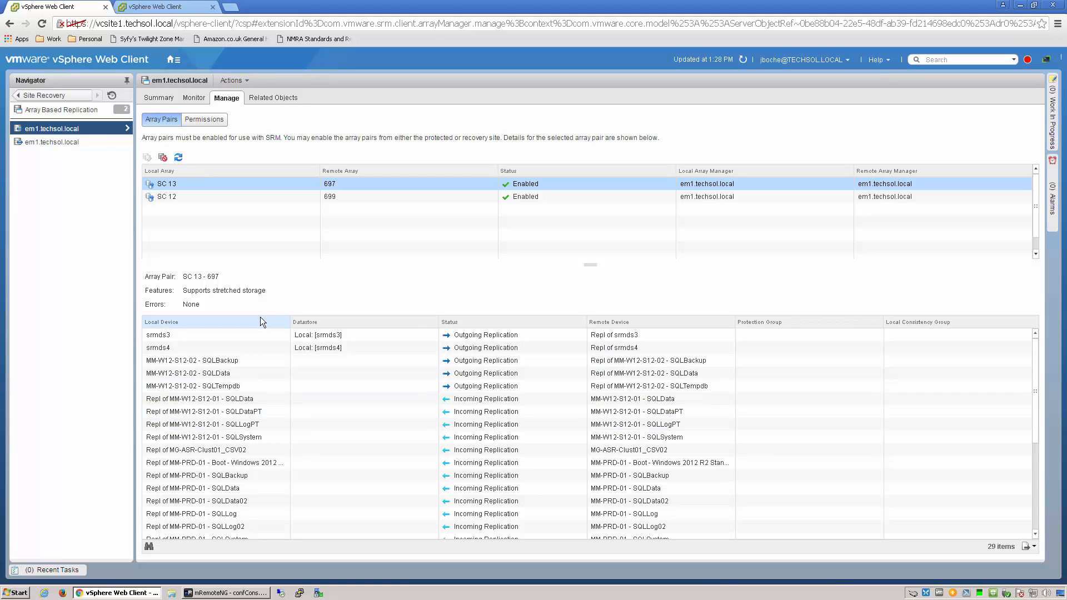
pyautogui.click(184, 198)
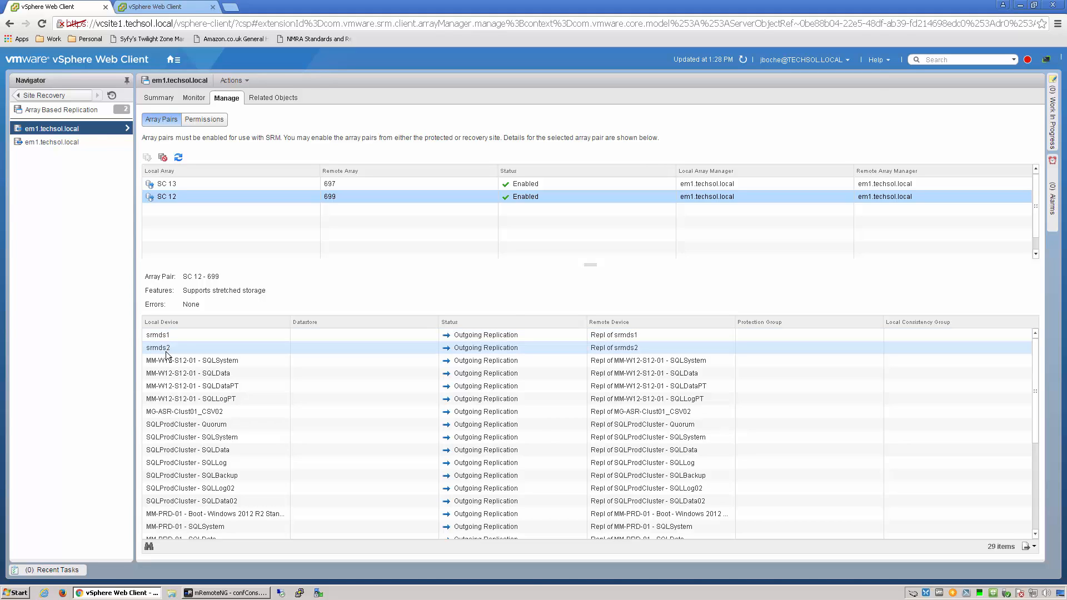
# Create a protection group named Domain Controllers from vcsite1 to vcsite2, using array pair SC 12 - SC 13 and datastore group srmds1.
pyautogui.click(32, 95)
pyautogui.click(51, 207)
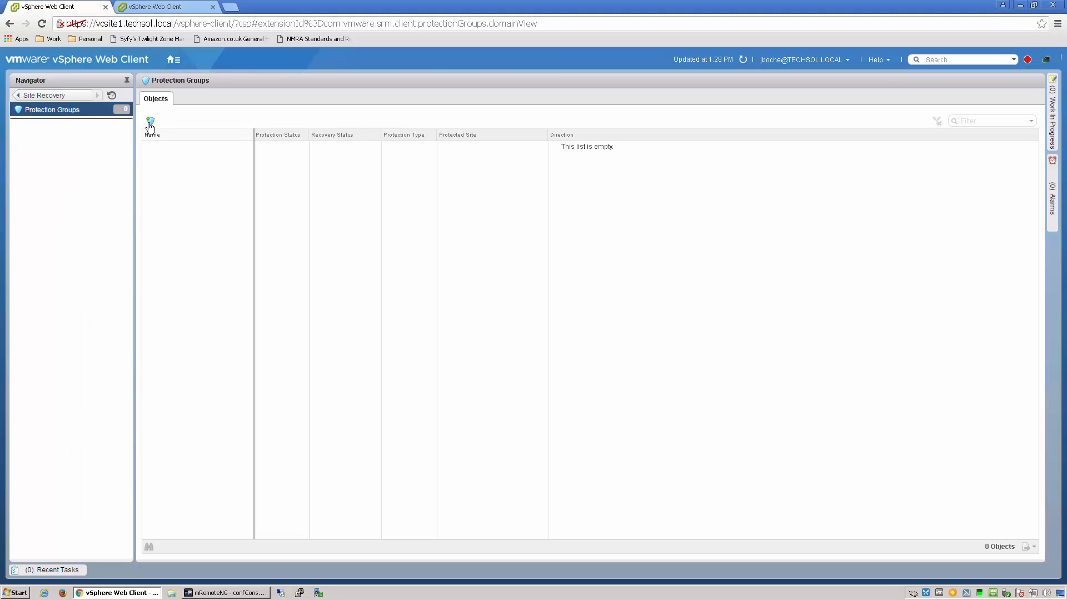
pyautogui.click(149, 124)
pyautogui.click(542, 230)
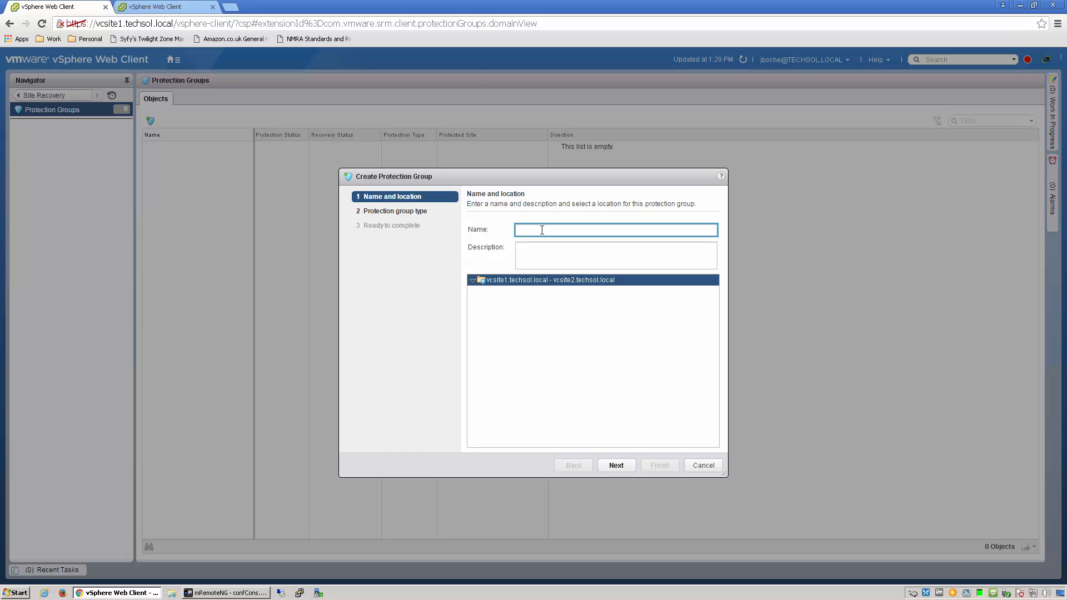
pyautogui.write('Domain Controllers')
pyautogui.click(615, 465)
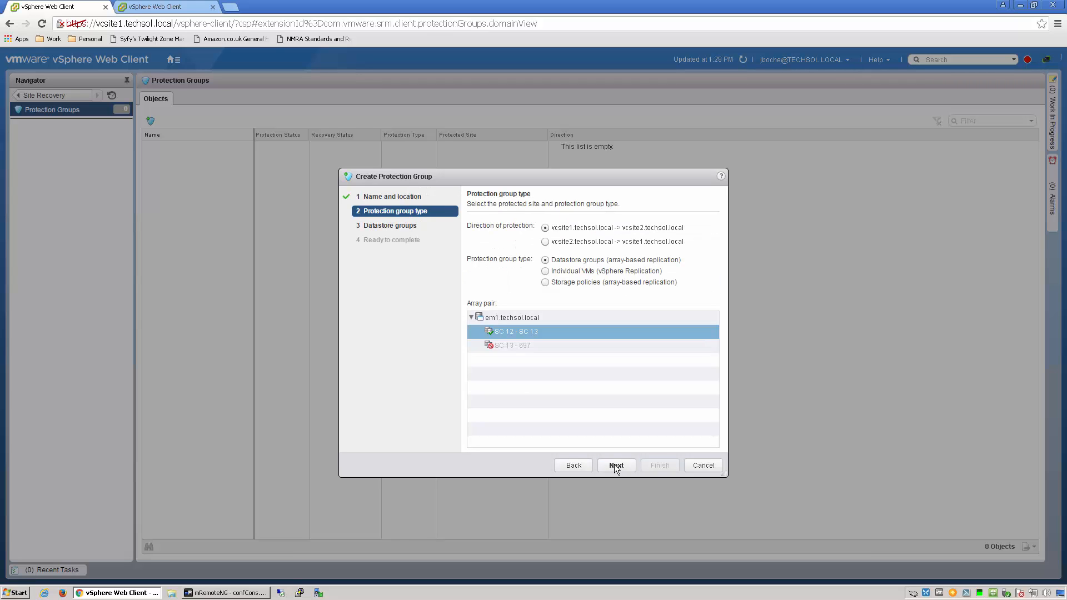
pyautogui.click(614, 465)
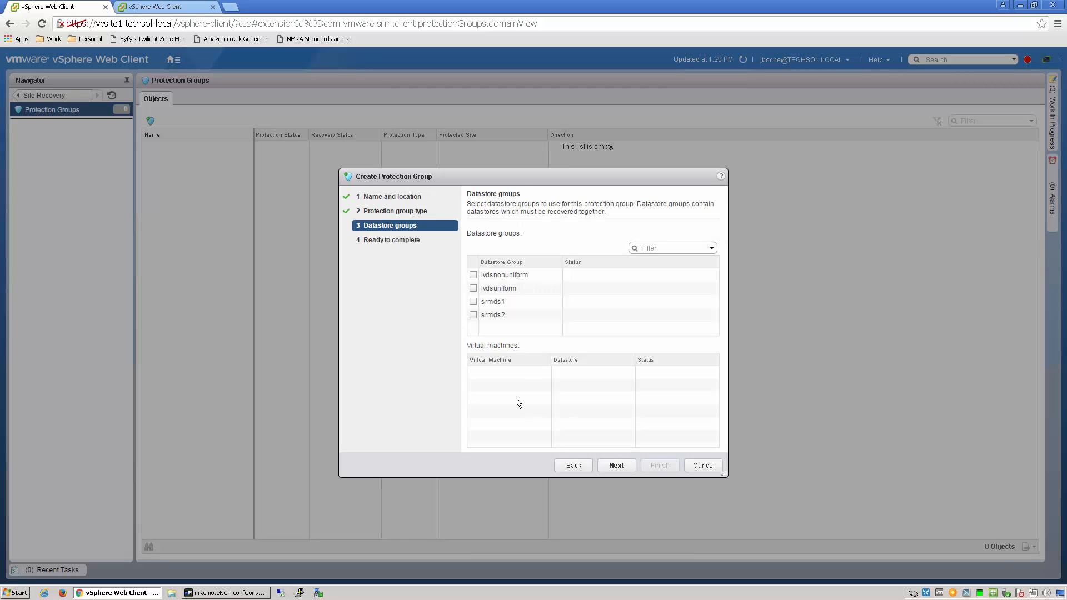
pyautogui.click(476, 305)
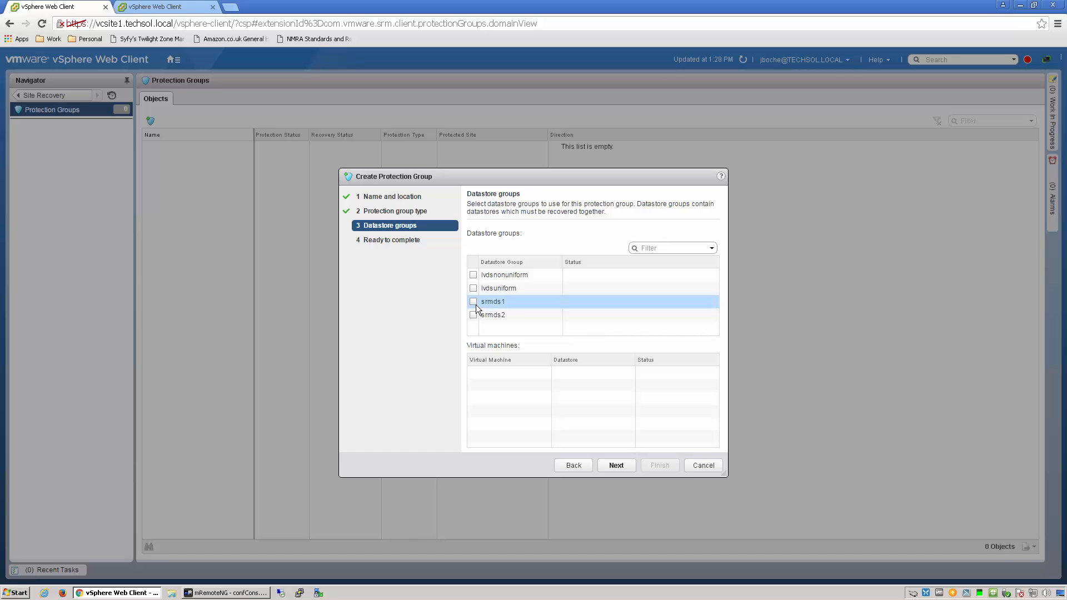
pyautogui.click(617, 466)
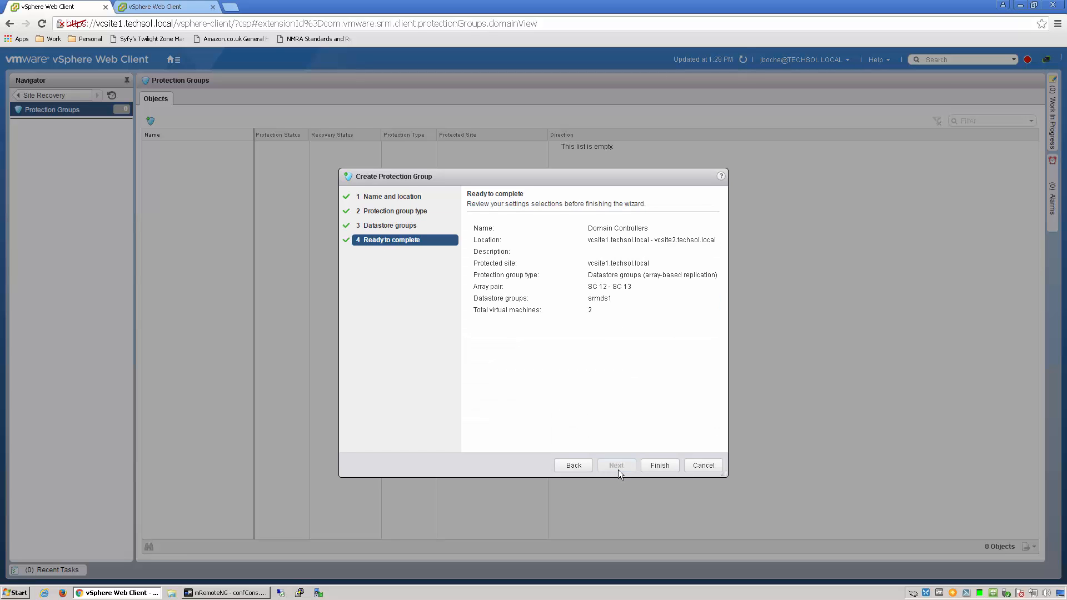
pyautogui.click(657, 467)
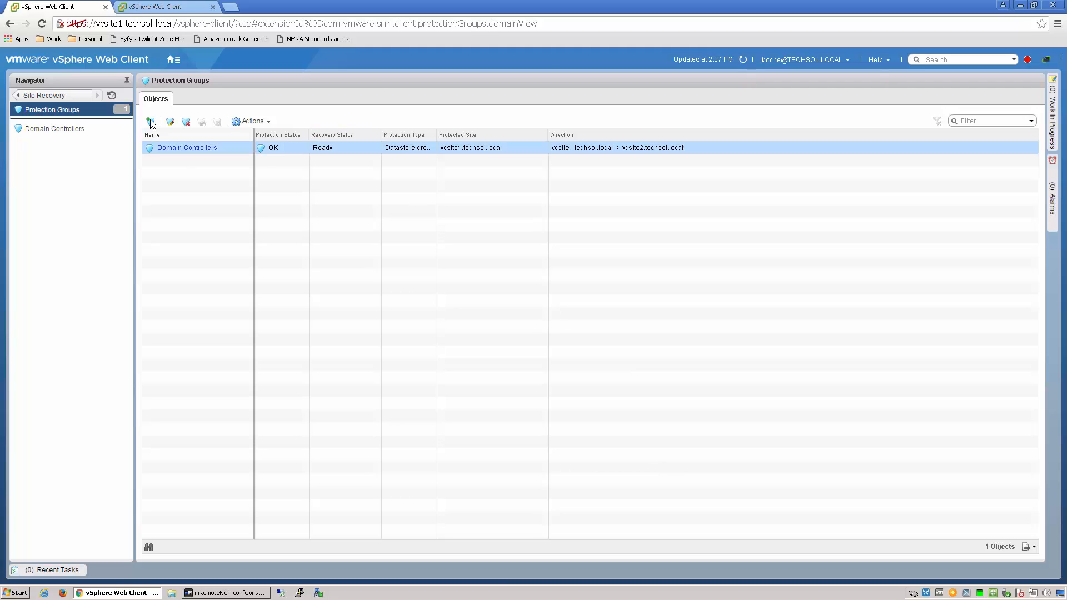
# Create a protection group named SQL Servers from datastore group srmds2, keeping the default location and group type.
pyautogui.click(151, 123)
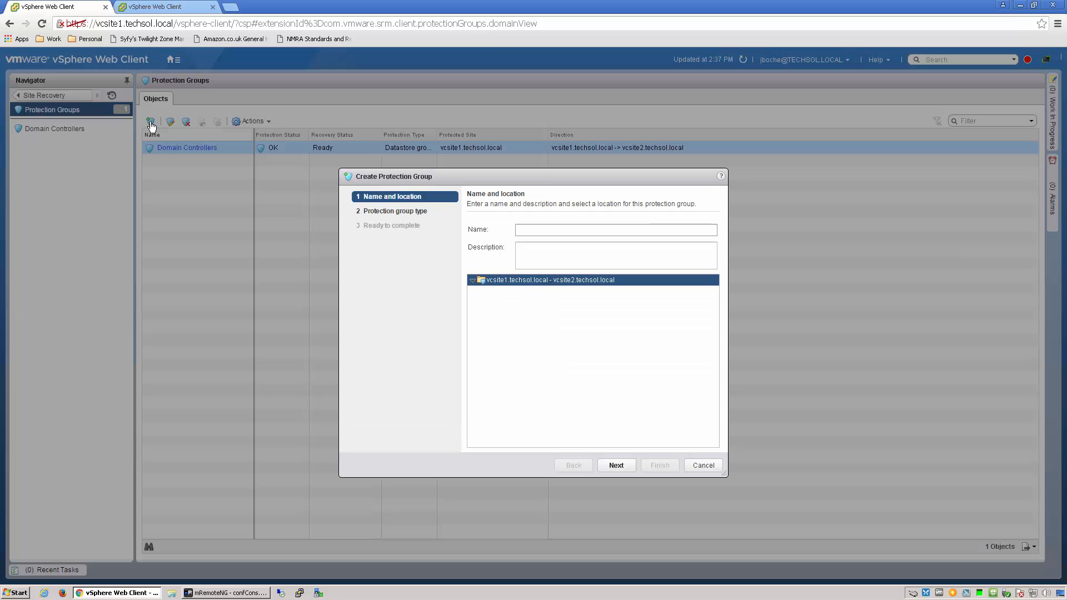
pyautogui.click(572, 227)
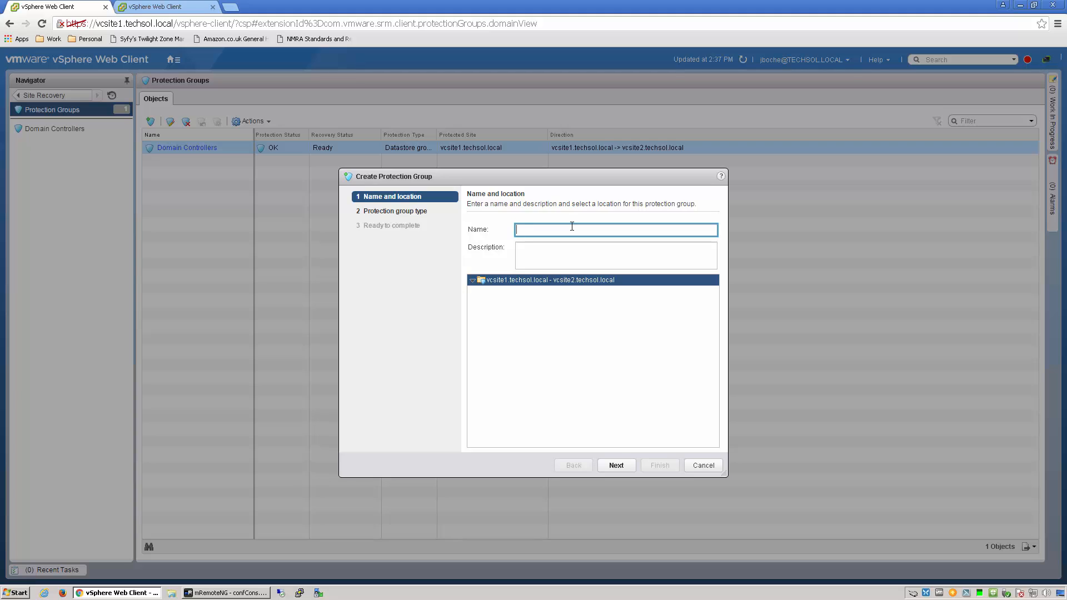
pyautogui.write('SQL Servers')
pyautogui.click(612, 464)
pyautogui.click(613, 464)
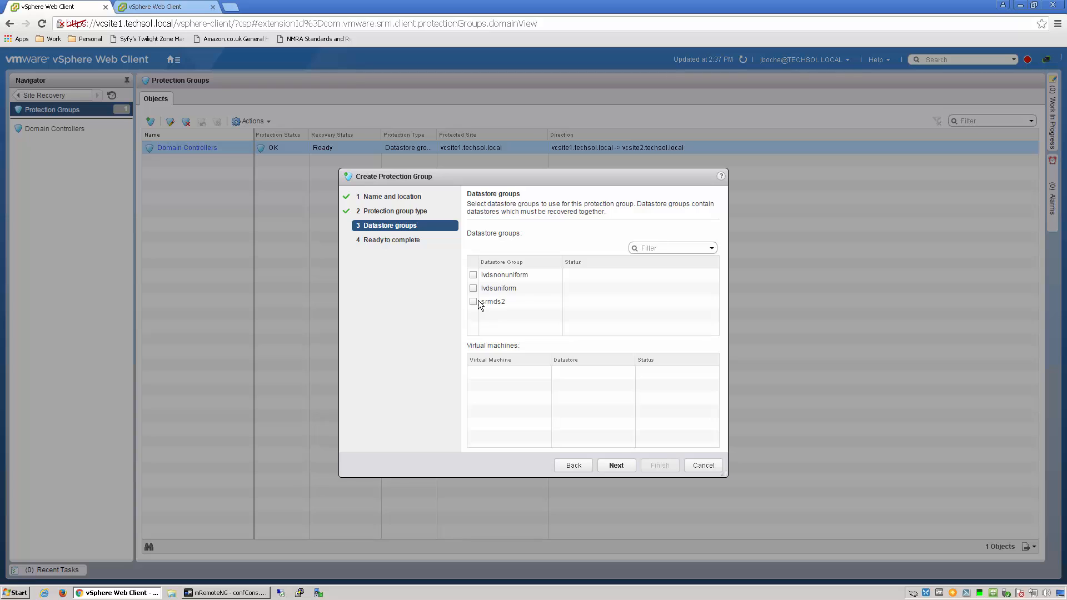
pyautogui.click(473, 301)
pyautogui.click(628, 468)
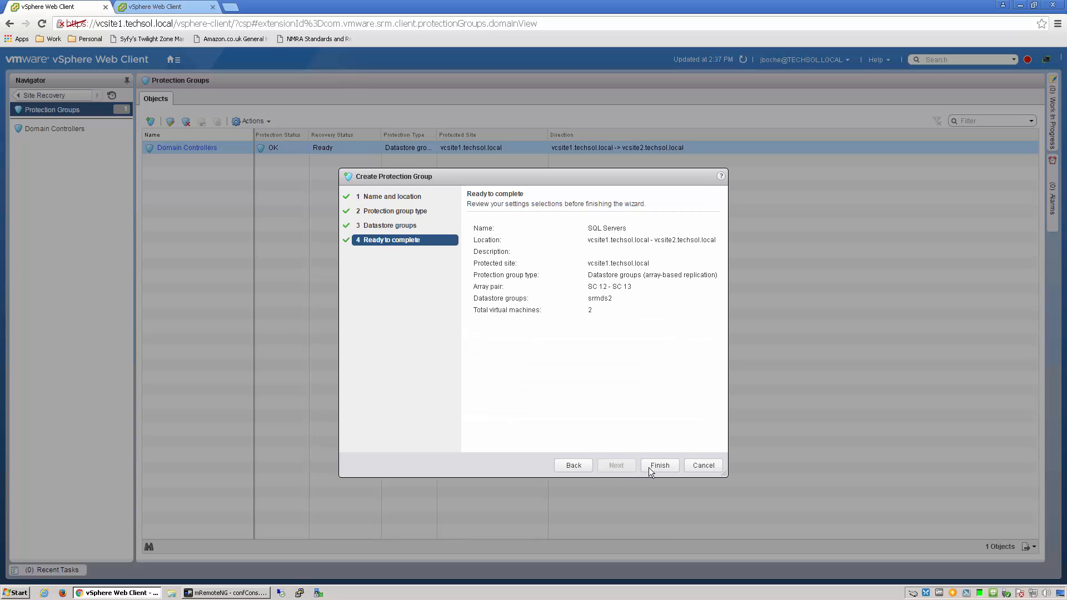
pyautogui.click(649, 468)
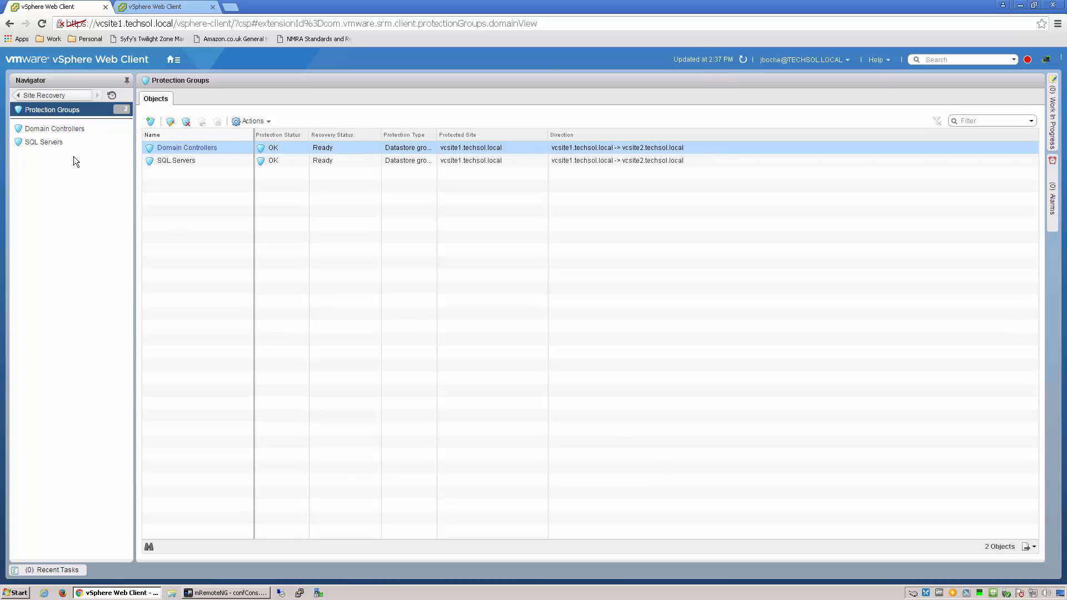
# Review the virtual machines belonging to the Domain Controllers and SQL Servers protection groups.
pyautogui.click(35, 129)
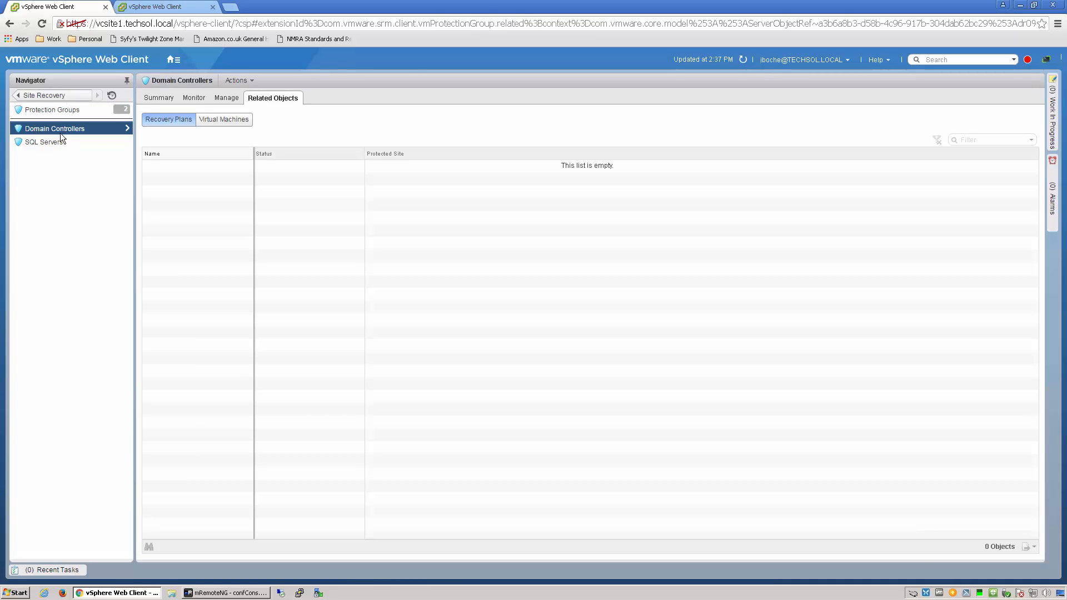
pyautogui.click(221, 122)
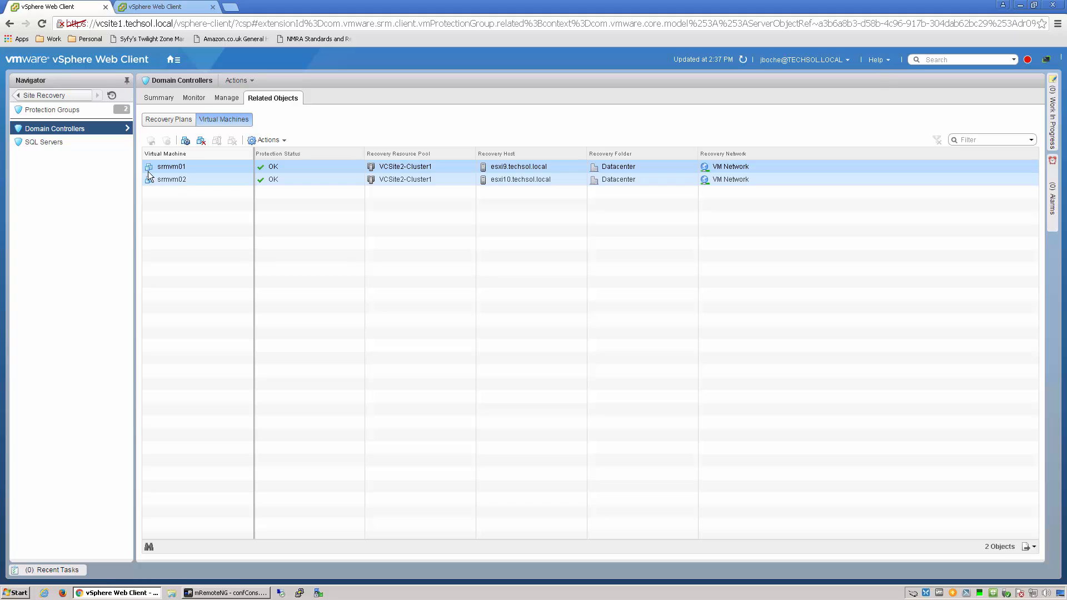
pyautogui.click(32, 143)
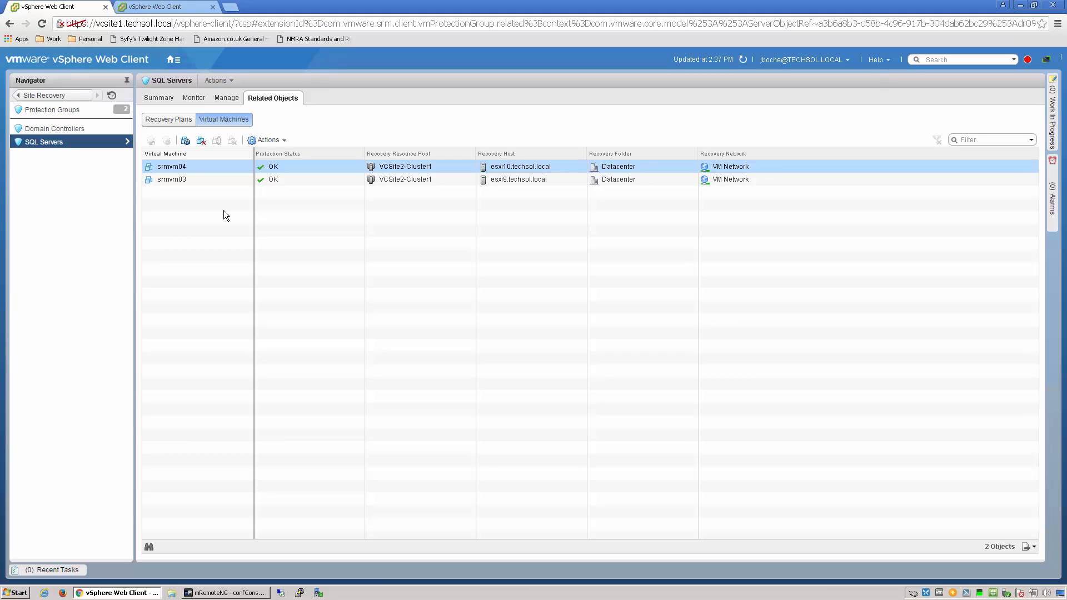
# Create a recovery plan named Domain Controllers with recovery site vcsite2.techsol.local, the Domain Controllers protection group and automatic test networks.
pyautogui.click(35, 95)
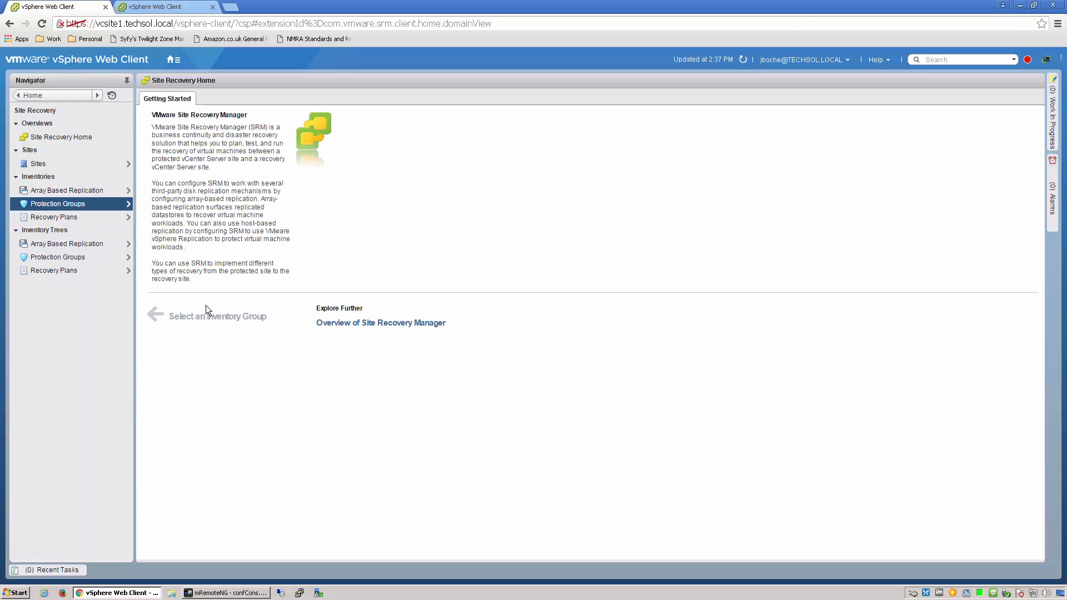
pyautogui.click(68, 221)
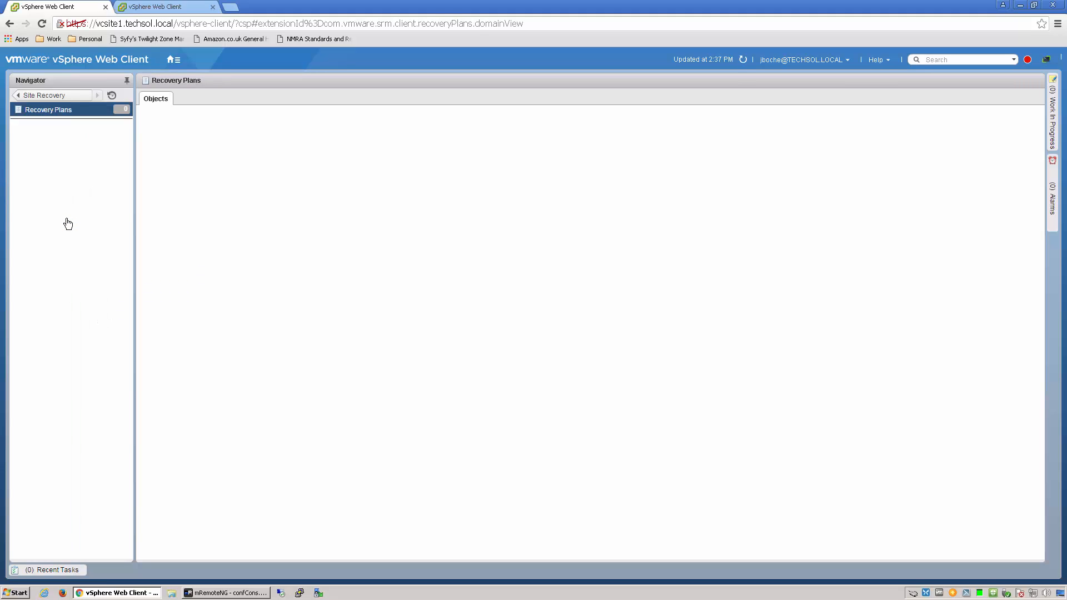
pyautogui.click(150, 121)
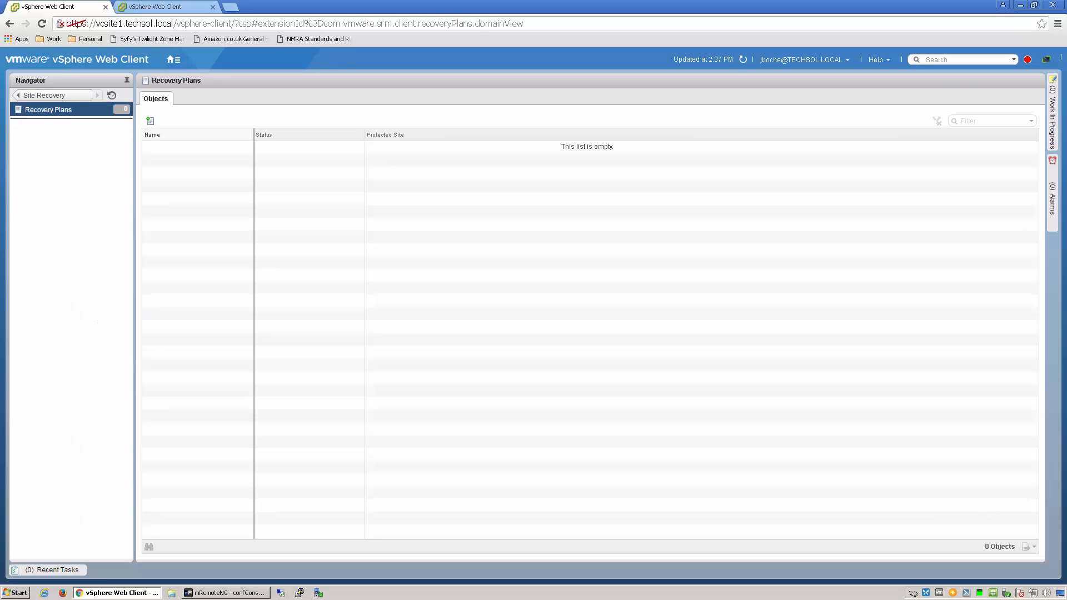
pyautogui.click(485, 224)
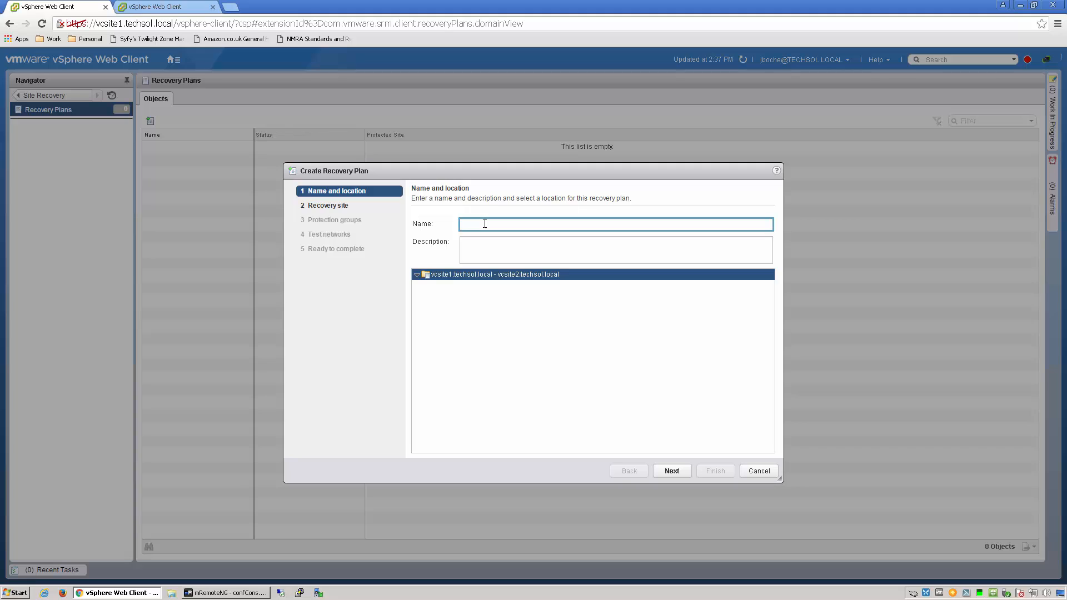
pyautogui.write('Domain Controllers')
pyautogui.click(679, 471)
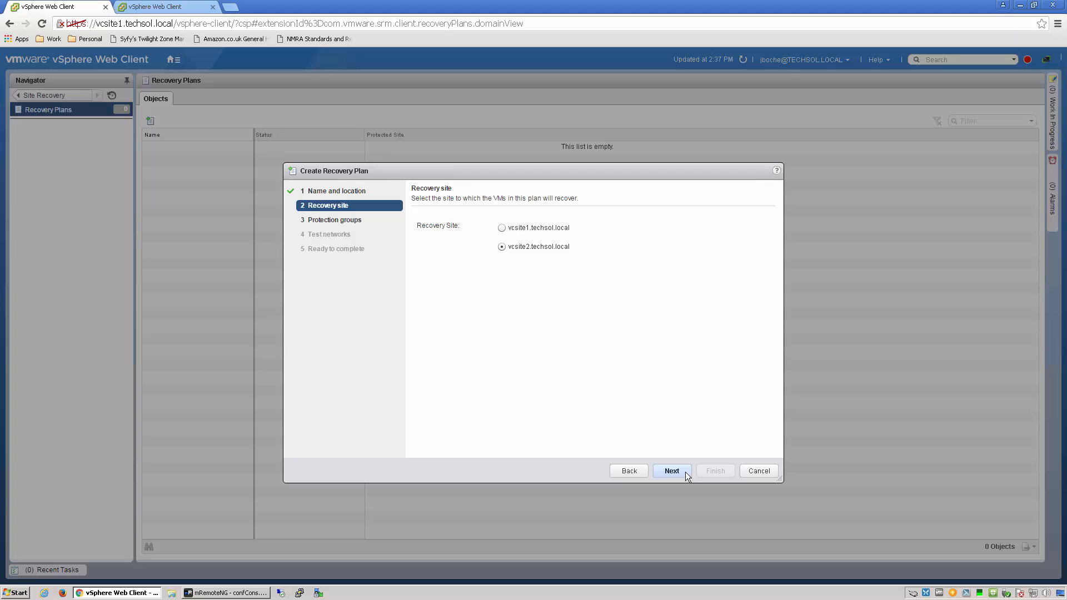
pyautogui.click(686, 472)
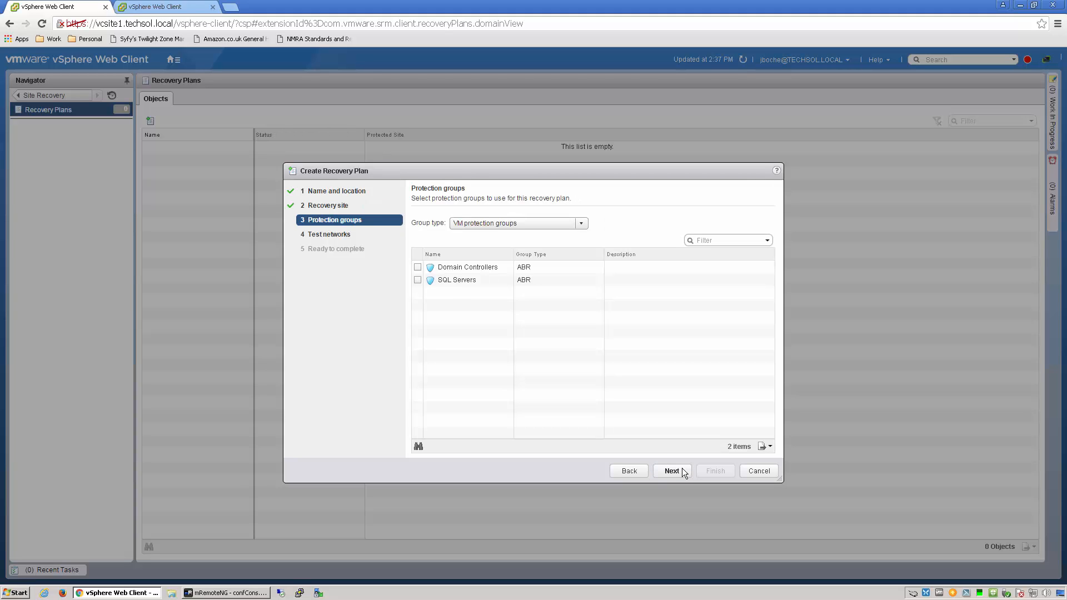
pyautogui.click(418, 269)
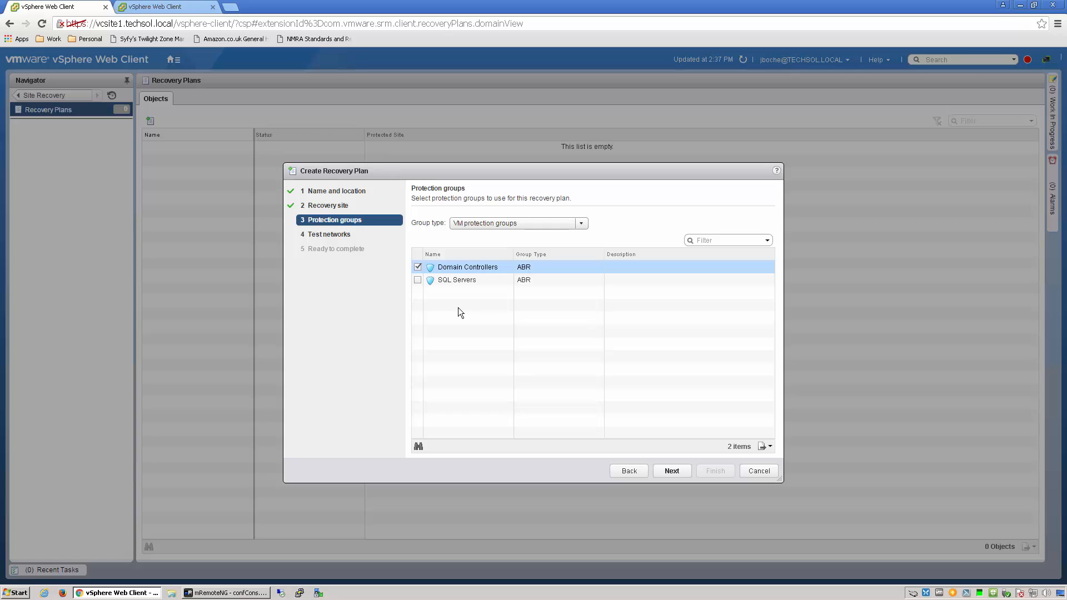
pyautogui.click(670, 472)
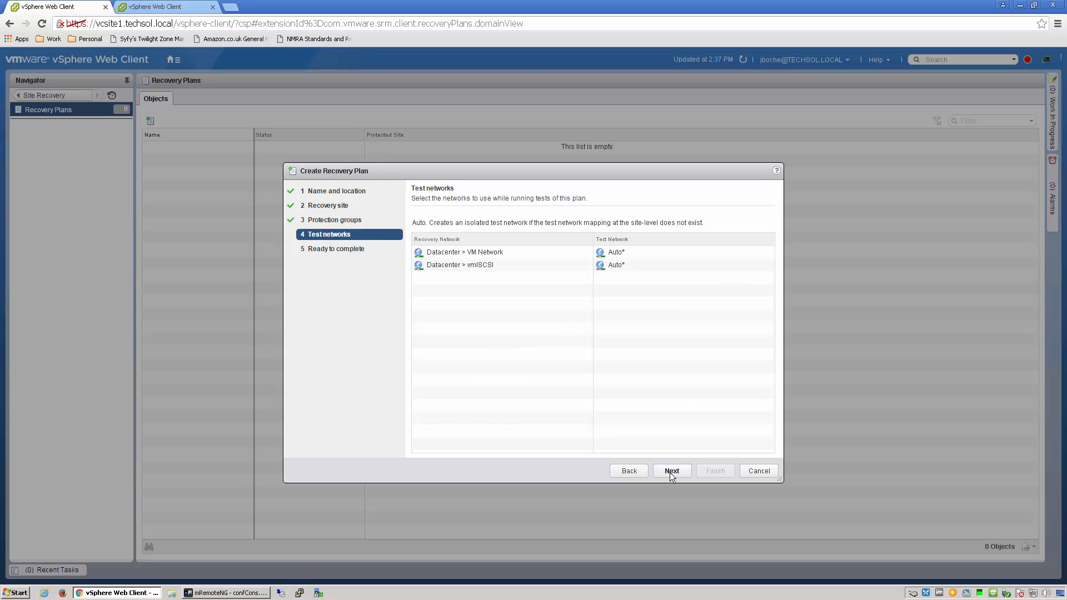
pyautogui.click(670, 472)
pyautogui.click(709, 472)
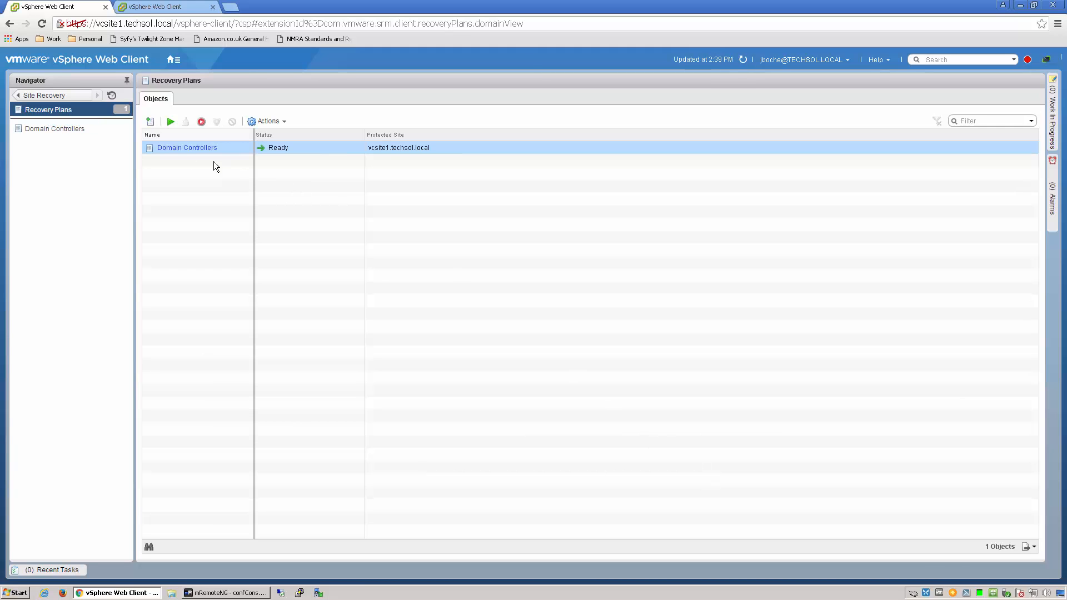
# Create a recovery plan named SQL Servers with recovery site vcsite2.techsol.local, the SQL Servers protection group and automatic test networks.
pyautogui.click(150, 122)
pyautogui.click(499, 223)
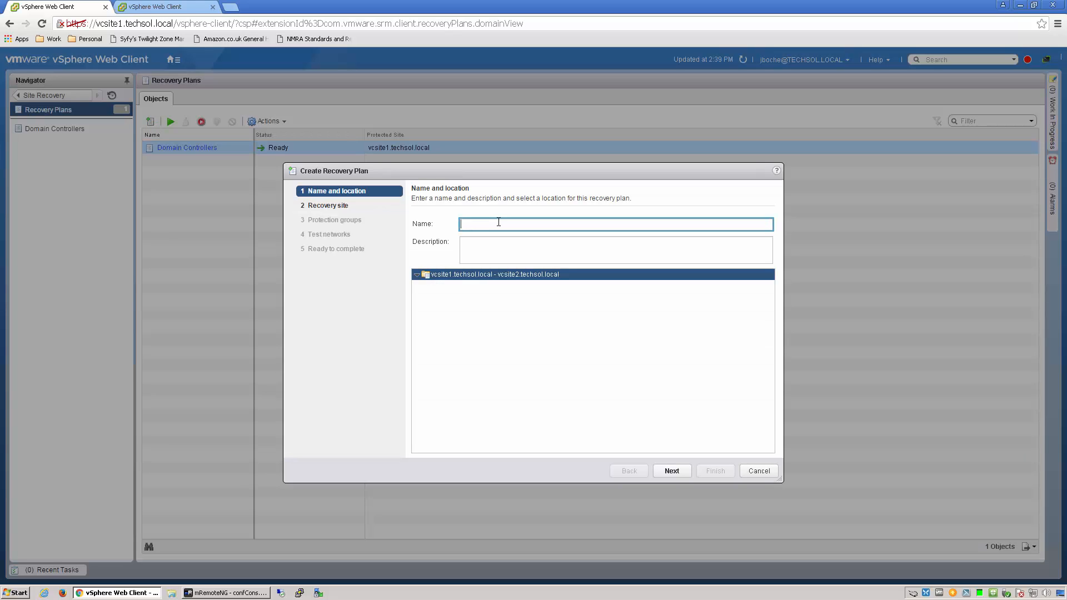
pyautogui.write('SQL Servers')
pyautogui.click(673, 471)
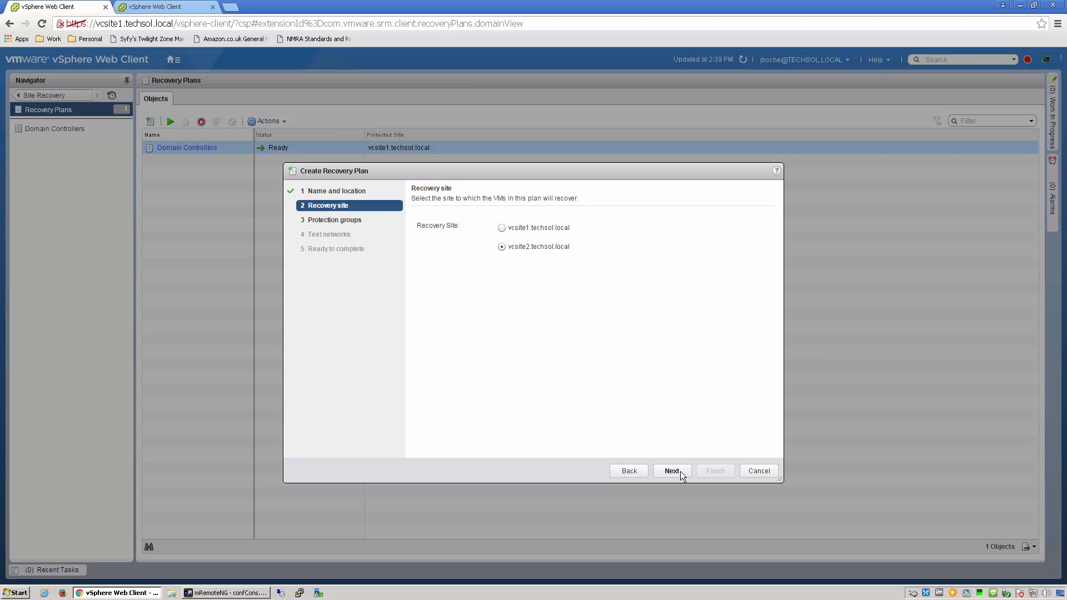
pyautogui.click(680, 471)
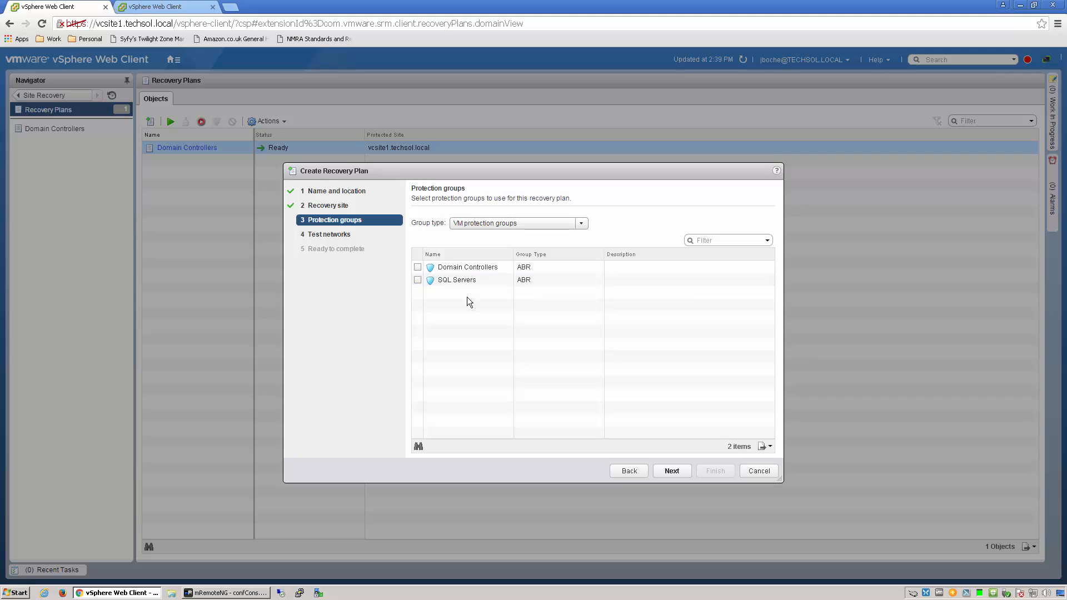
pyautogui.click(417, 281)
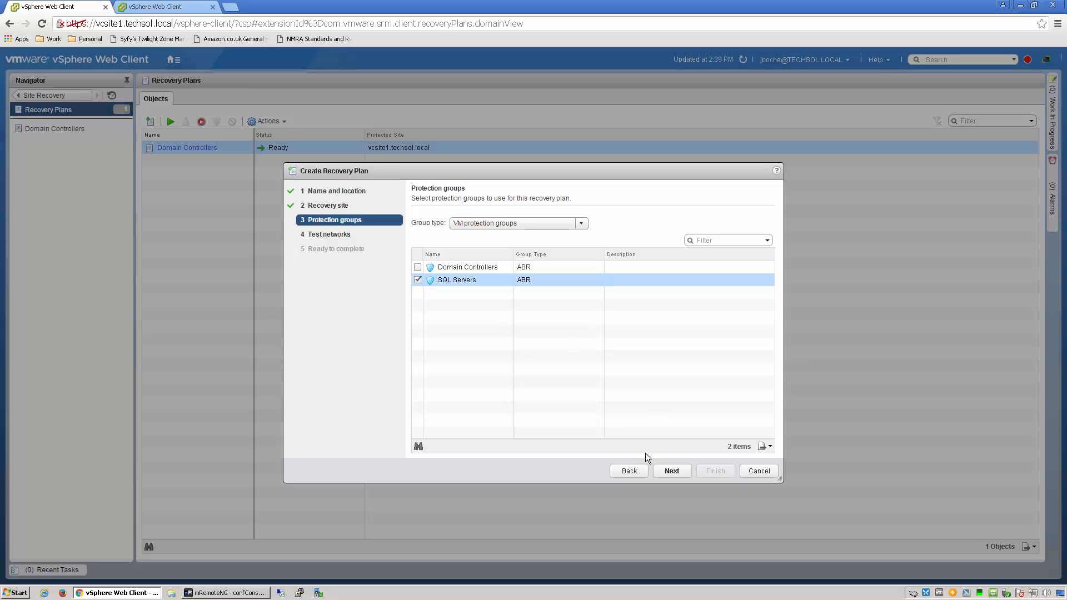
pyautogui.click(668, 471)
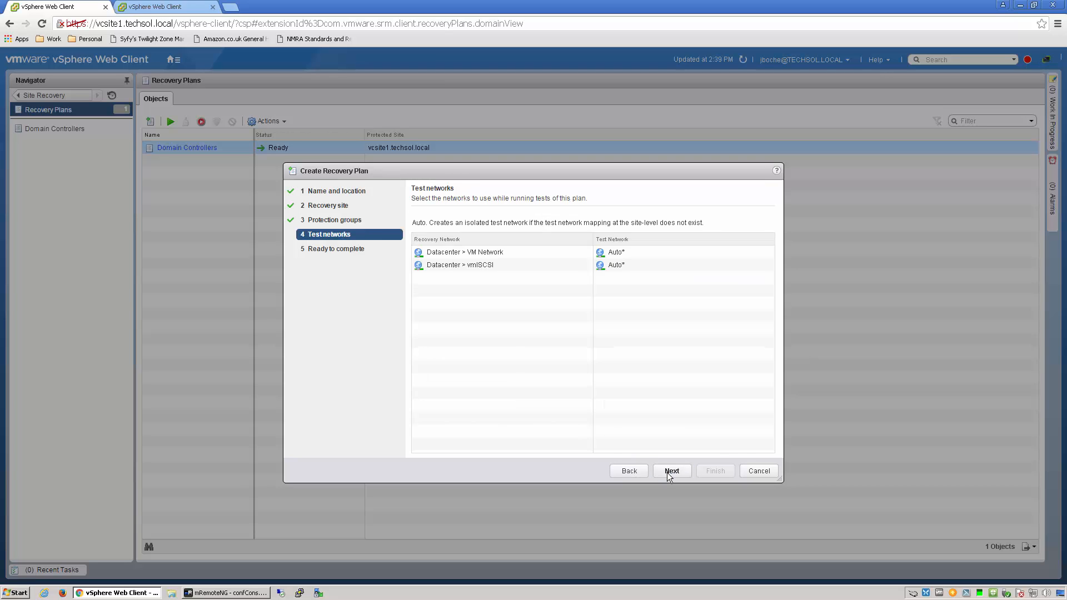
pyautogui.click(669, 471)
pyautogui.click(704, 472)
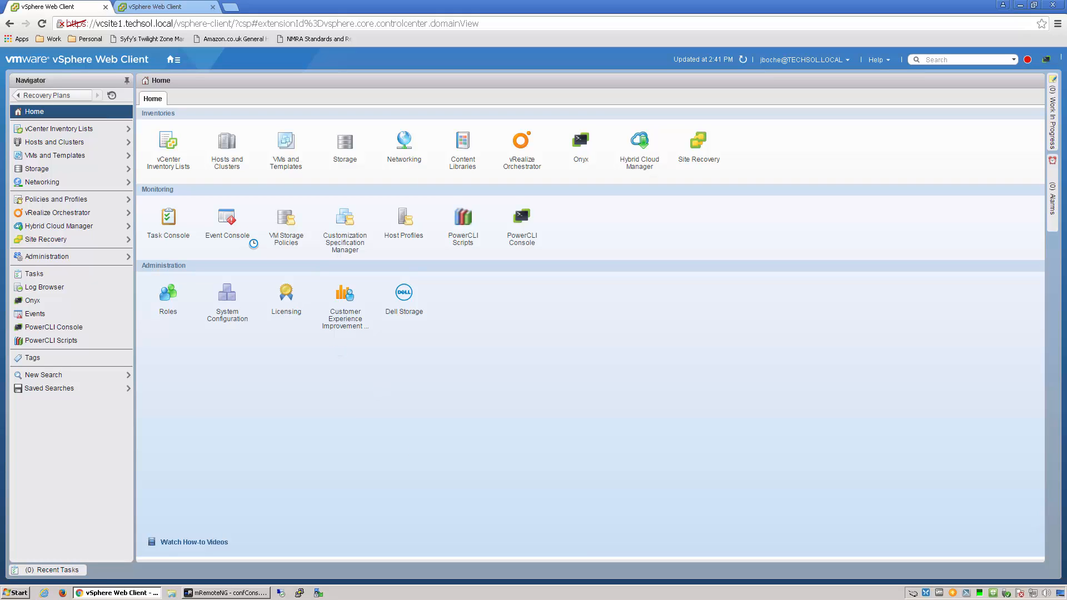
# Open the hosts and clusters inventory of the recovery site vcsite2.
pyautogui.click(132, 9)
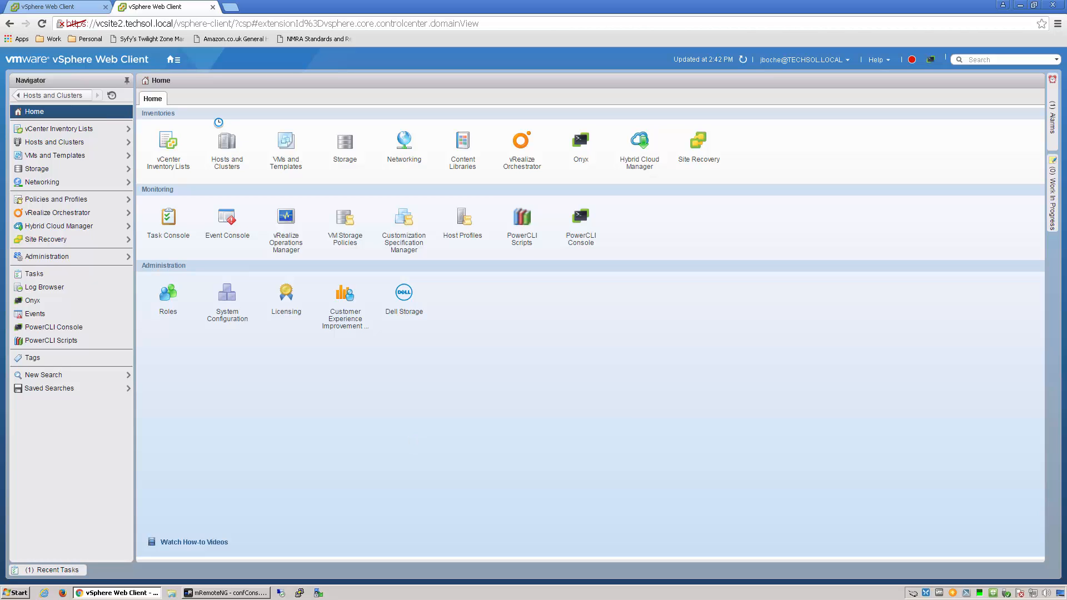
pyautogui.click(225, 140)
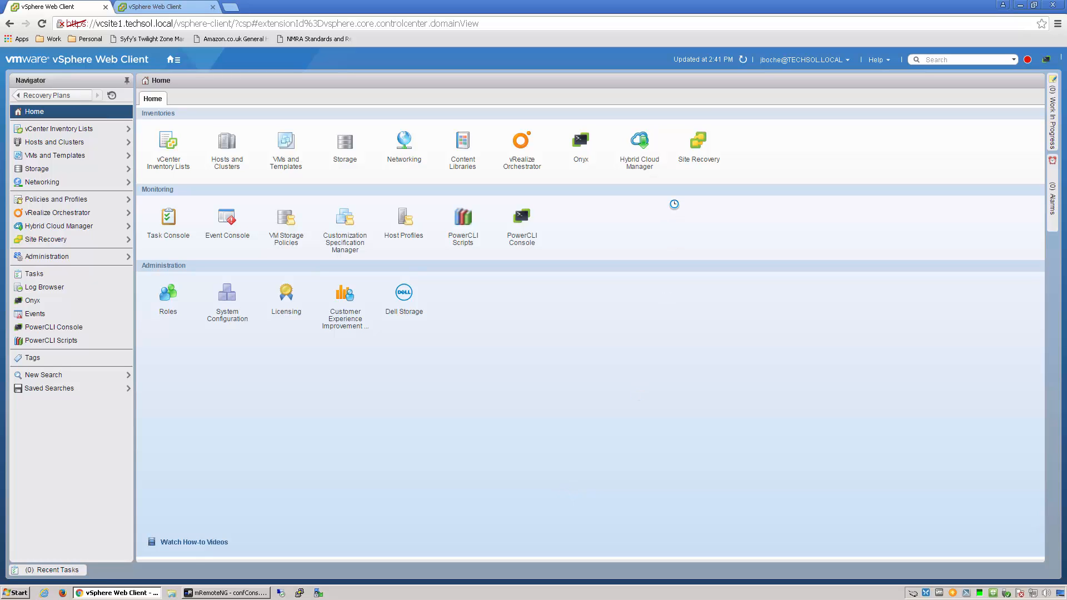
# In the Domain Controllers recovery plan, expand the priority 3 power-on step and run a test without replicating recent changes to the recovery site.
pyautogui.click(700, 157)
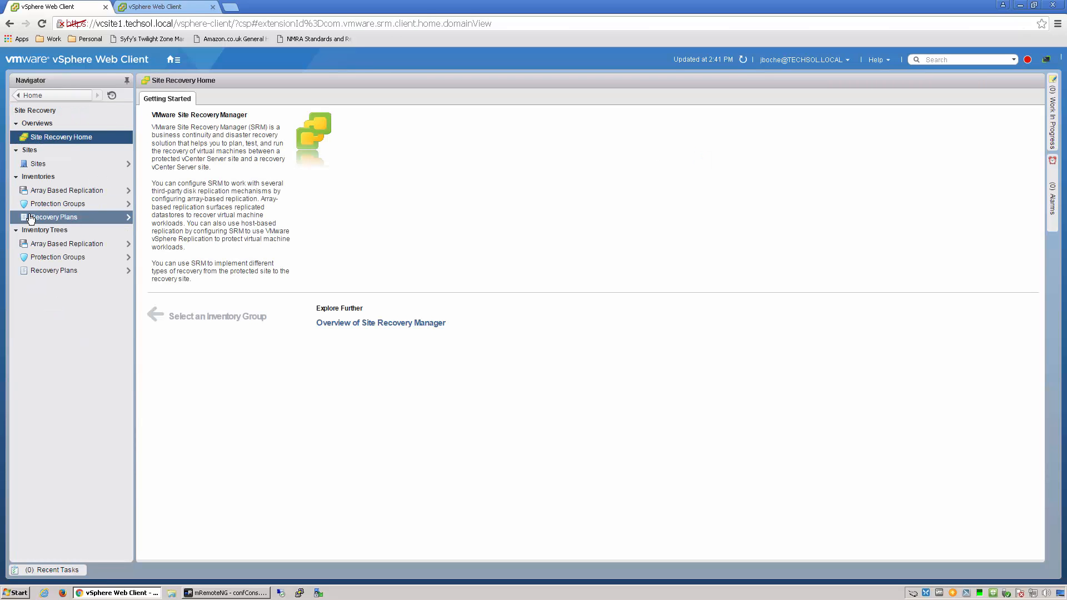
pyautogui.click(30, 218)
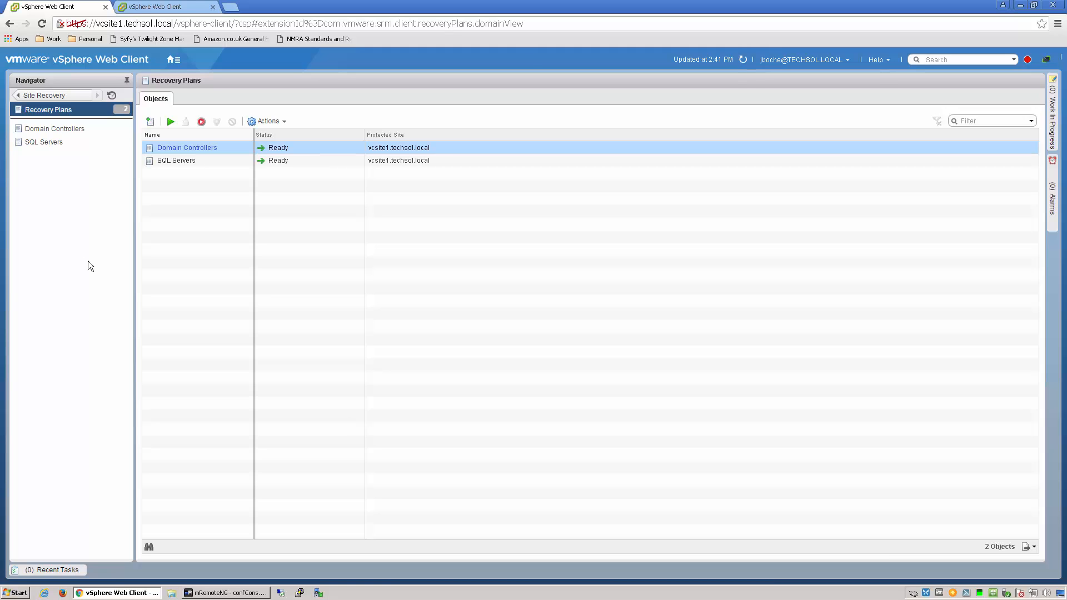
pyautogui.click(62, 133)
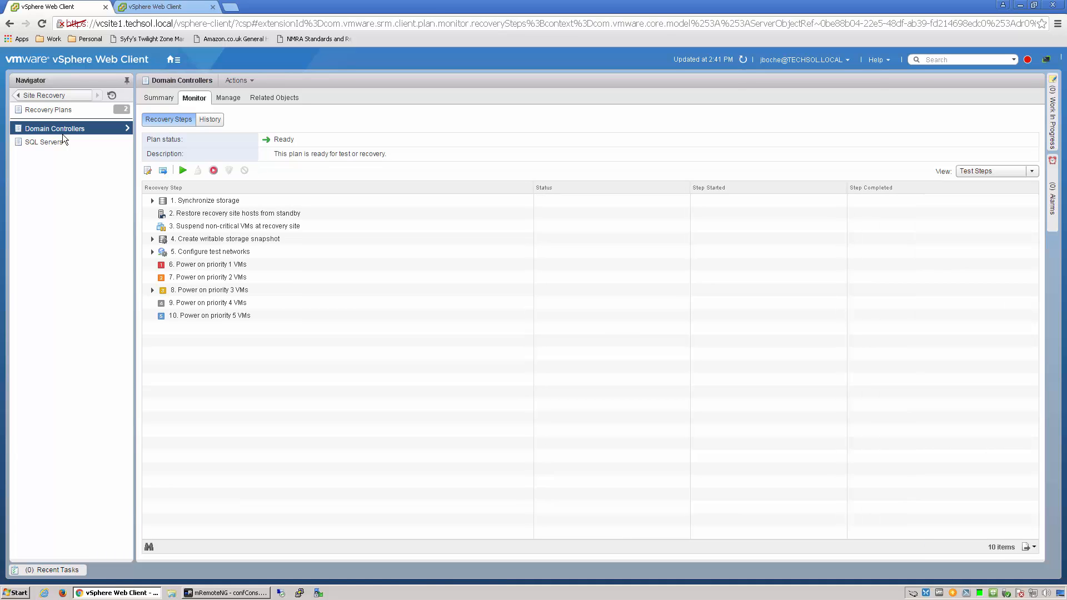
pyautogui.click(152, 290)
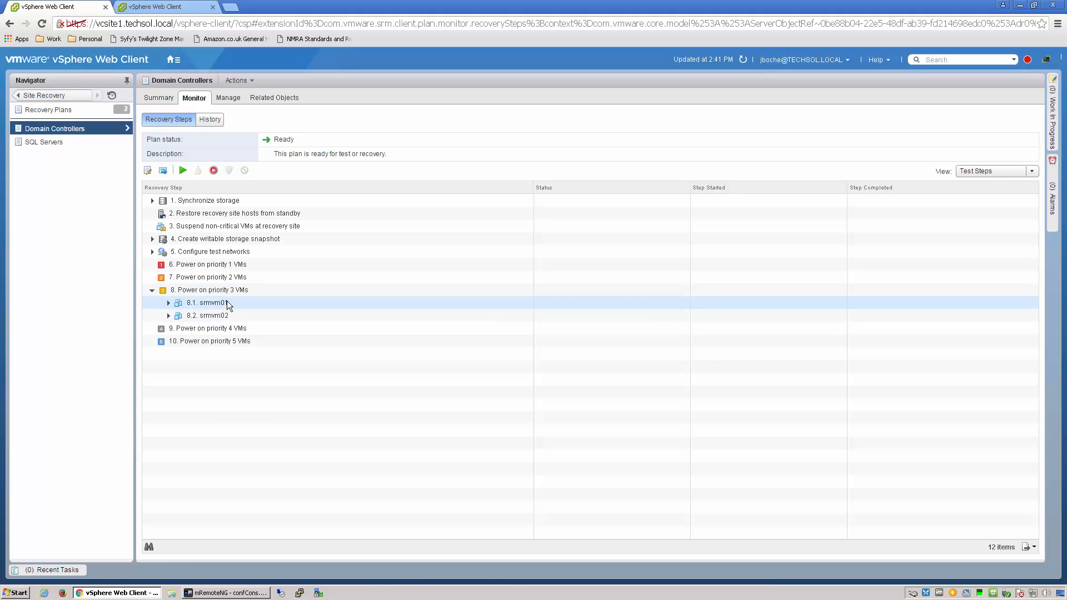
pyautogui.click(183, 171)
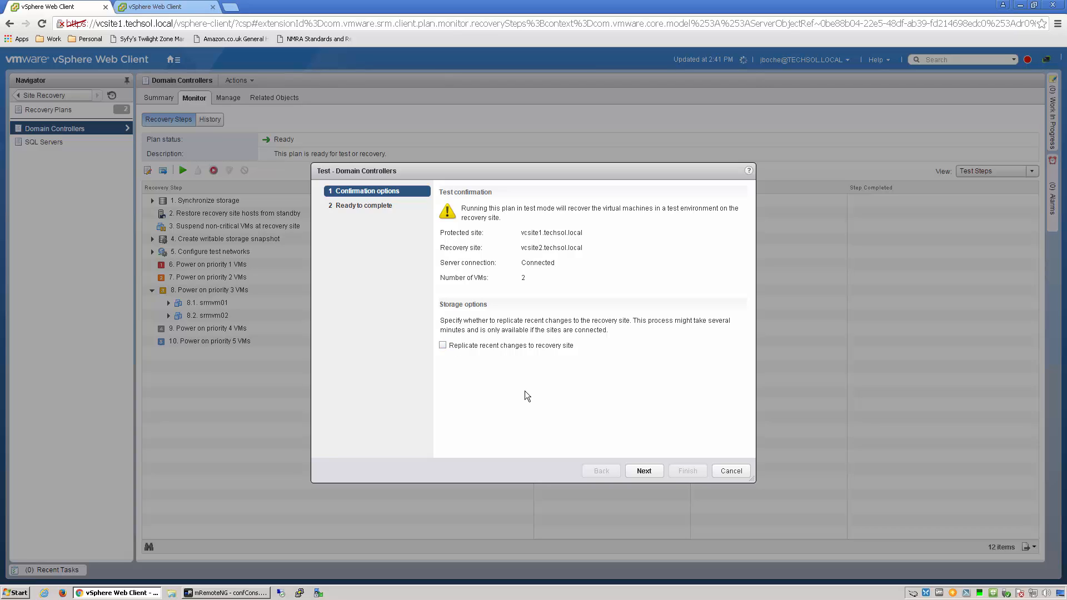
pyautogui.click(645, 470)
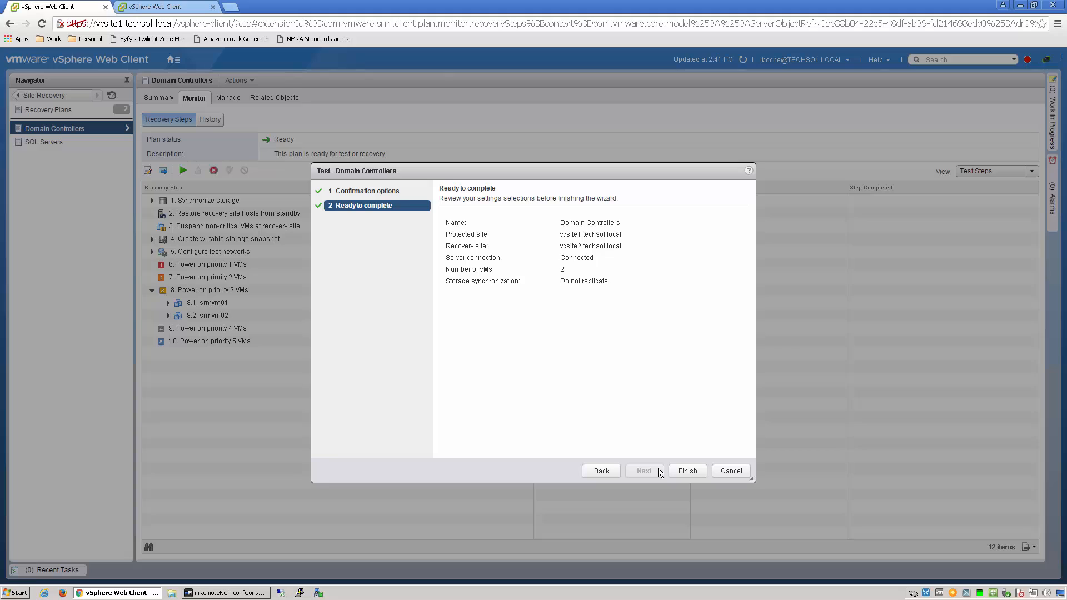
pyautogui.click(676, 471)
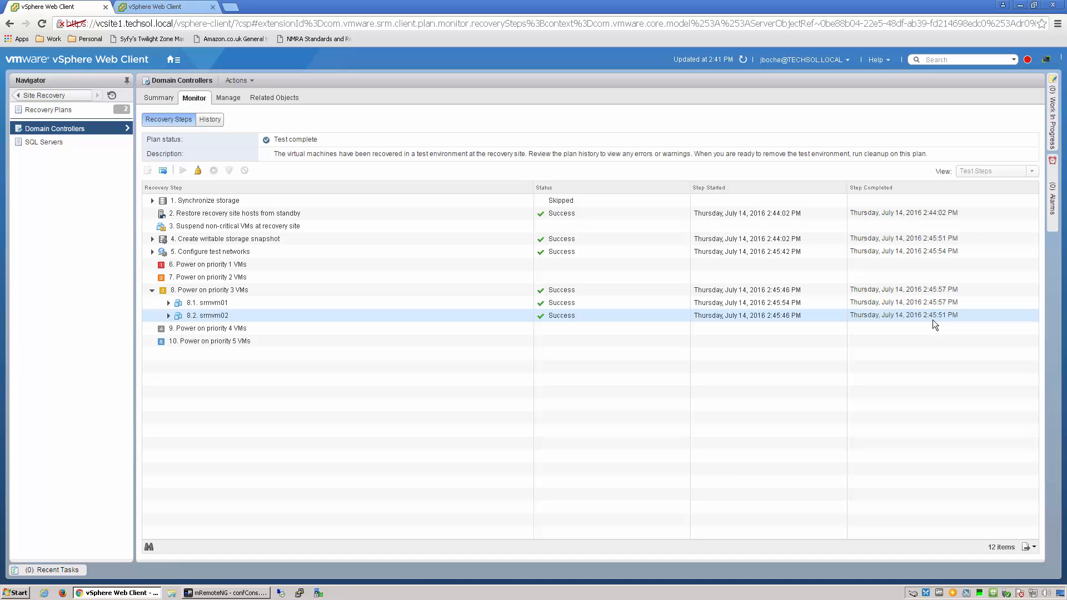
# Run a test of the SQL Servers recovery plan without replicating recent changes to the recovery site.
pyautogui.click(43, 143)
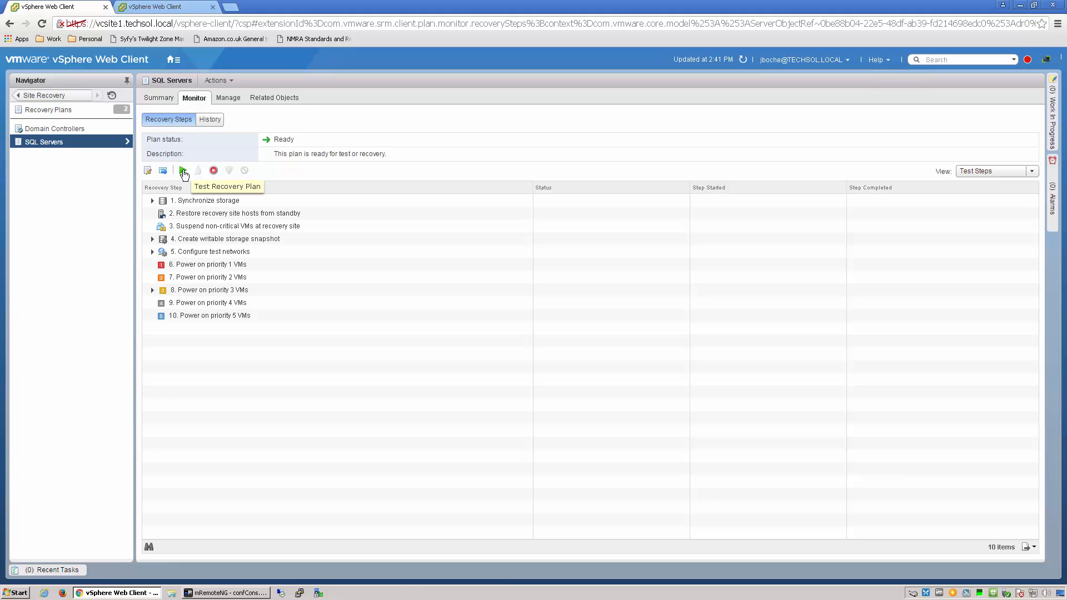
pyautogui.click(184, 171)
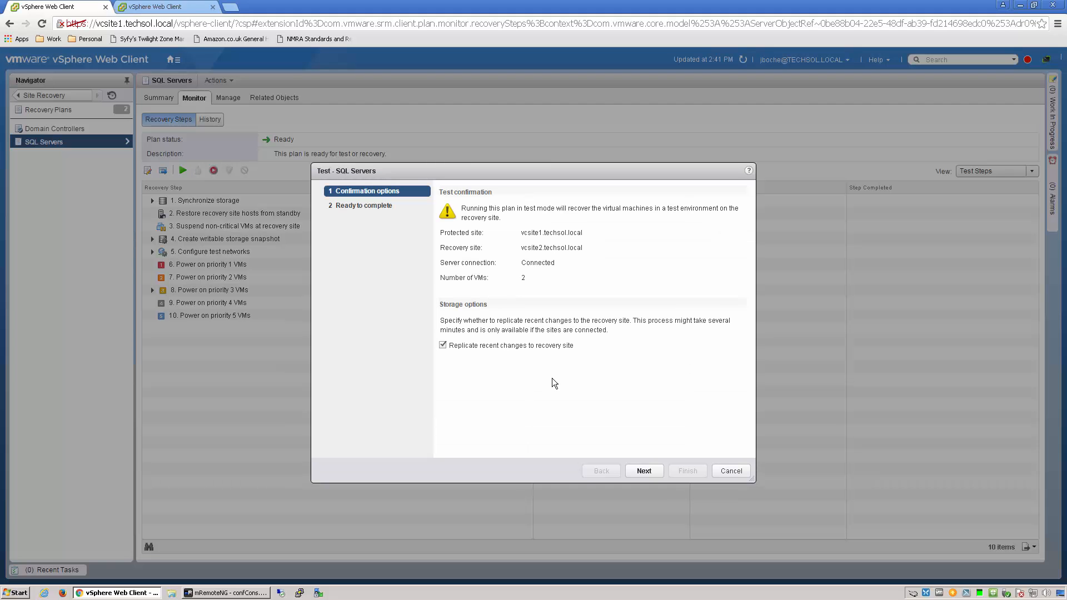
pyautogui.click(492, 351)
pyautogui.click(653, 472)
pyautogui.click(691, 473)
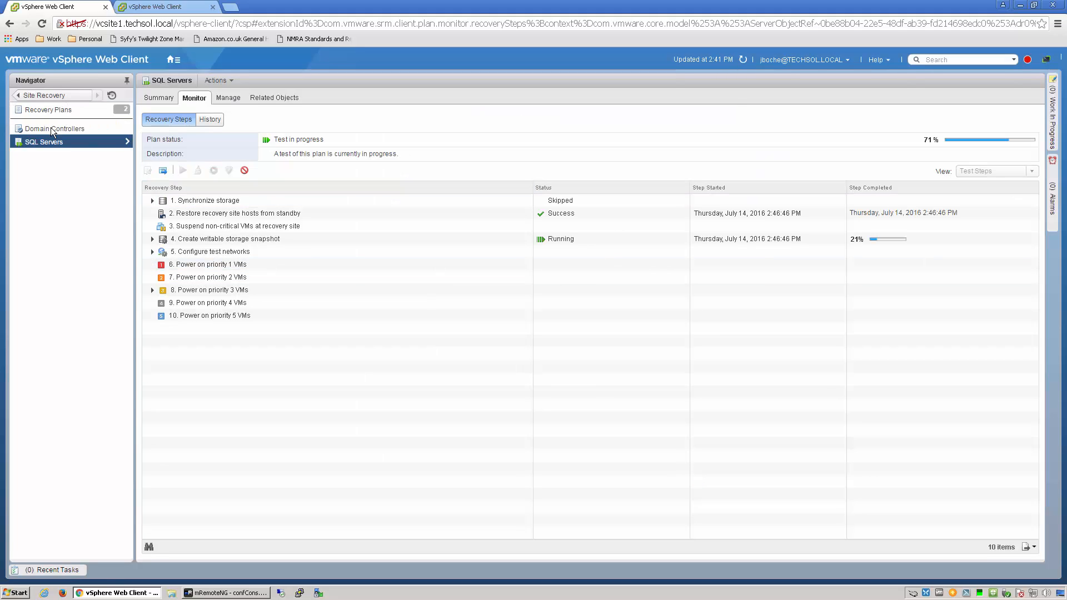
# Refresh the vcsite2 inventory and check the Windows sign-in screen of srmvm01 in a maximized remote console, closing the console when done.
pyautogui.click(141, 7)
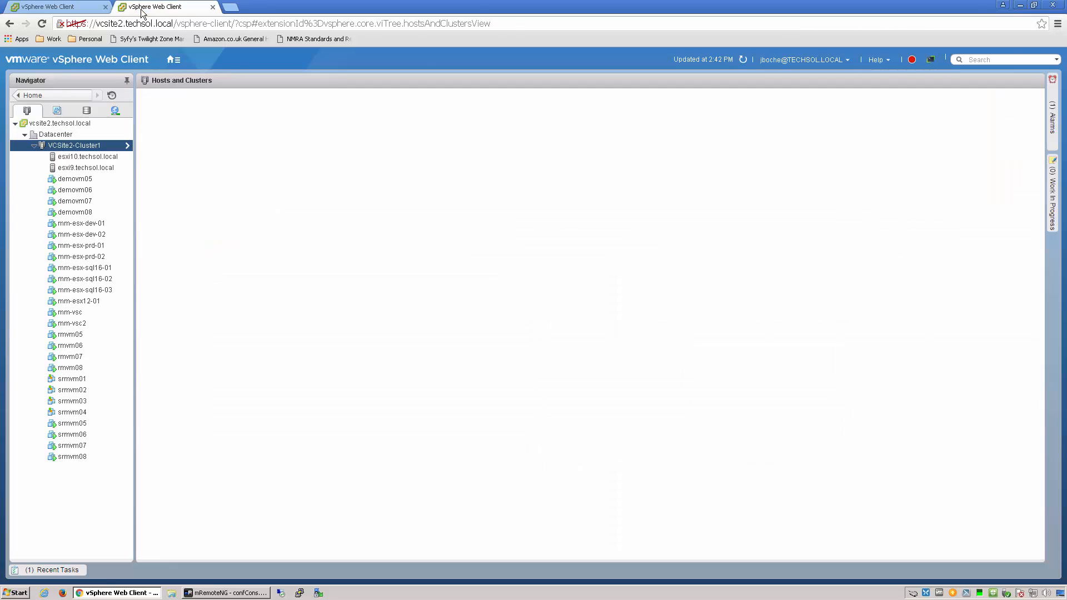
pyautogui.click(743, 60)
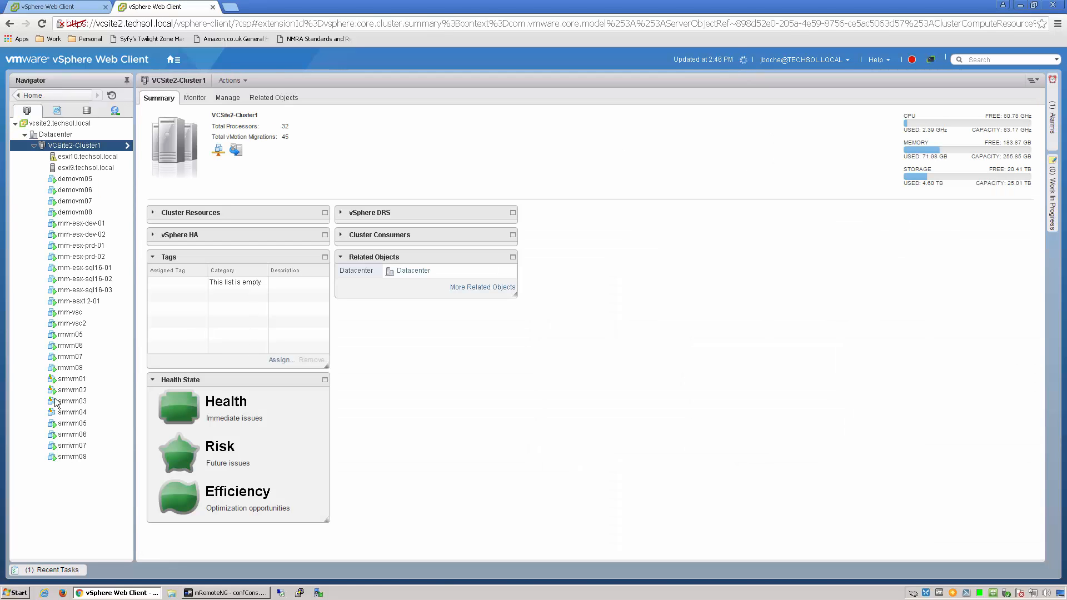
pyautogui.click(81, 384)
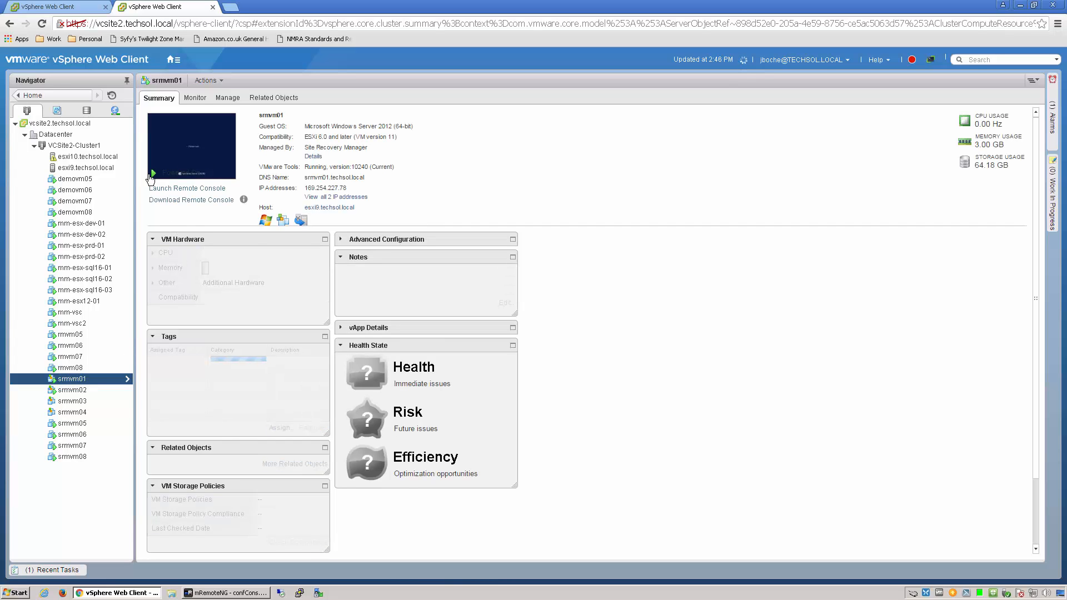
pyautogui.click(185, 189)
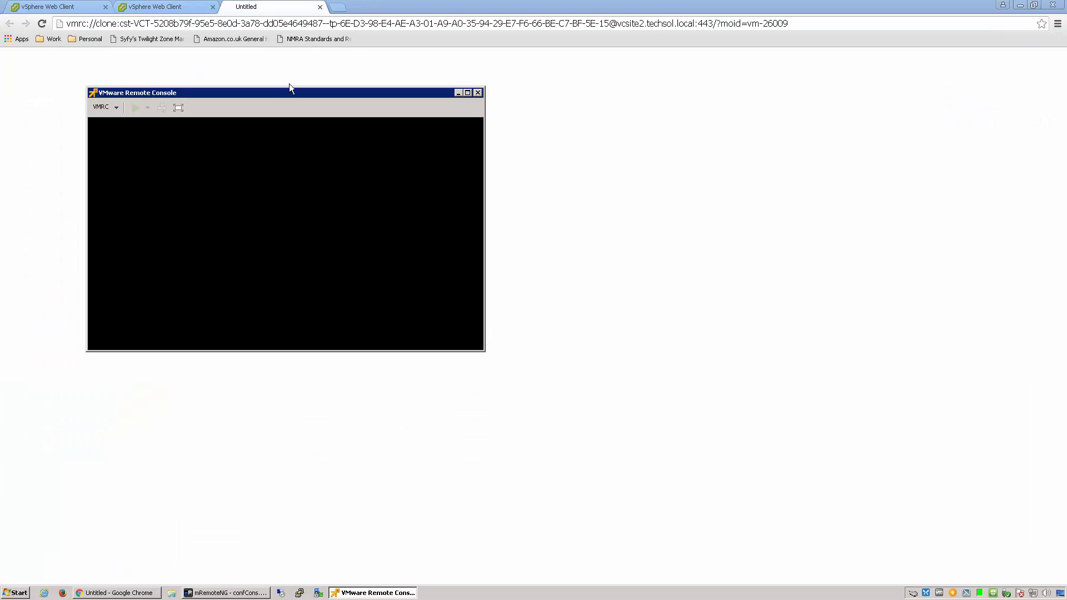
pyautogui.click(320, 6)
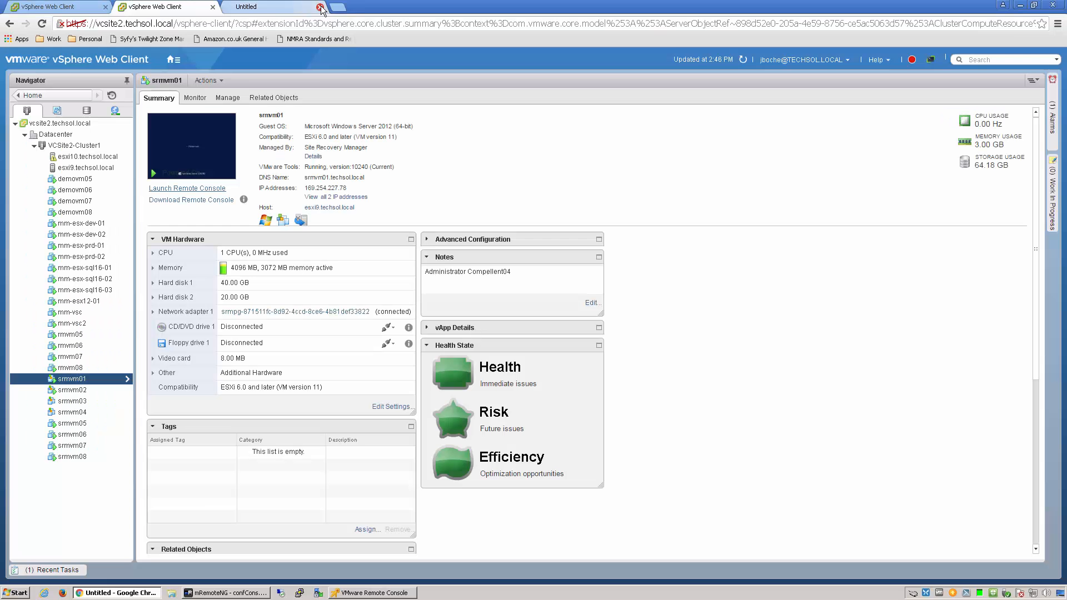
pyautogui.click(359, 593)
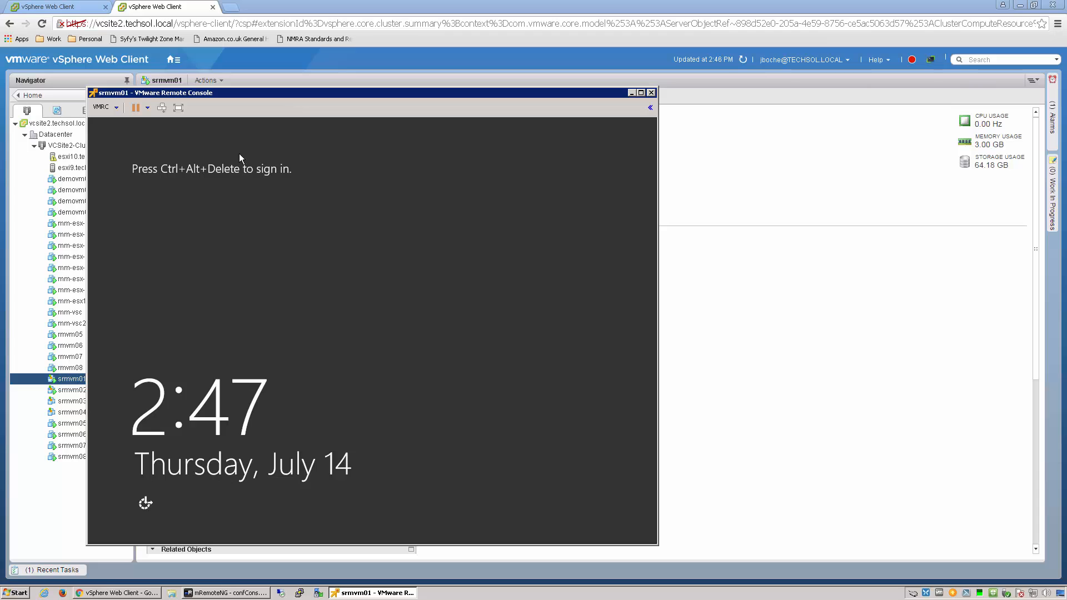
pyautogui.click(165, 107)
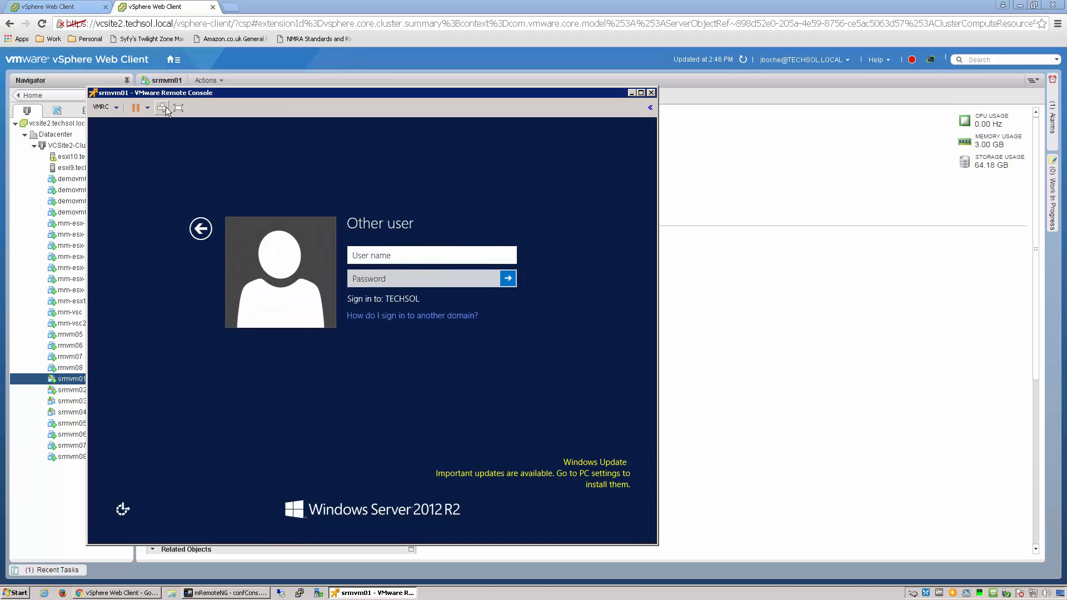
pyautogui.press('super+Up')
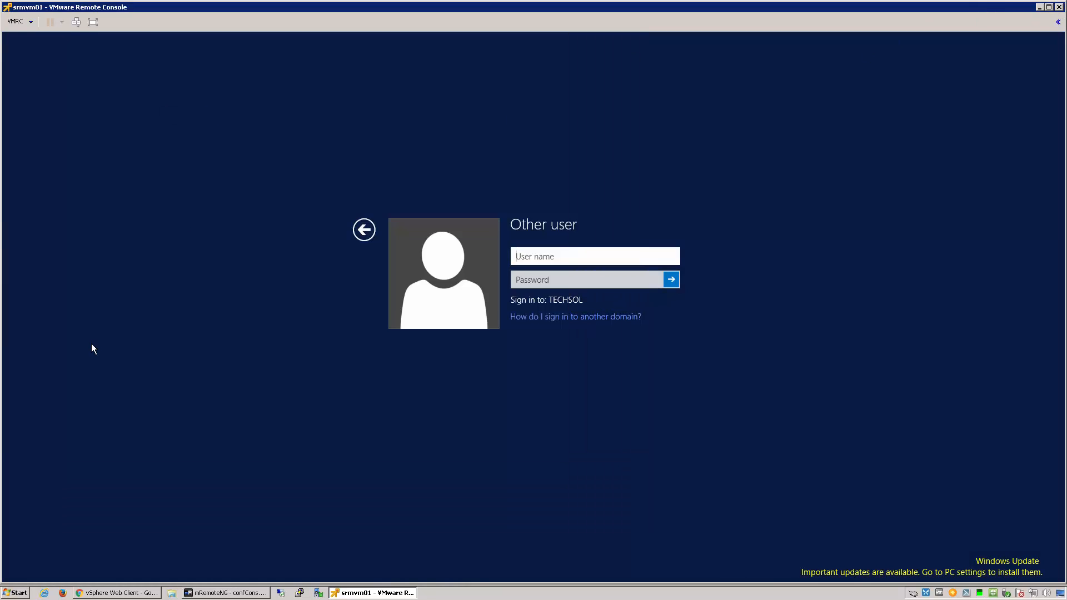
pyautogui.click(1059, 7)
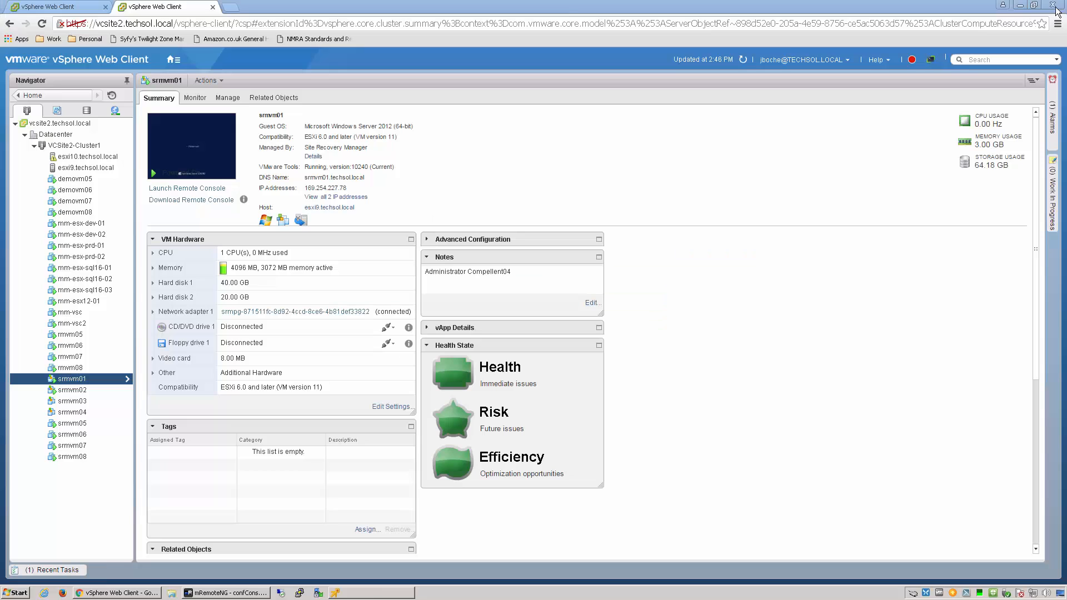
# Check the Windows sign-in screen of srmvm02 in a remote console, then close the console and its leftover browser page.
pyautogui.click(61, 390)
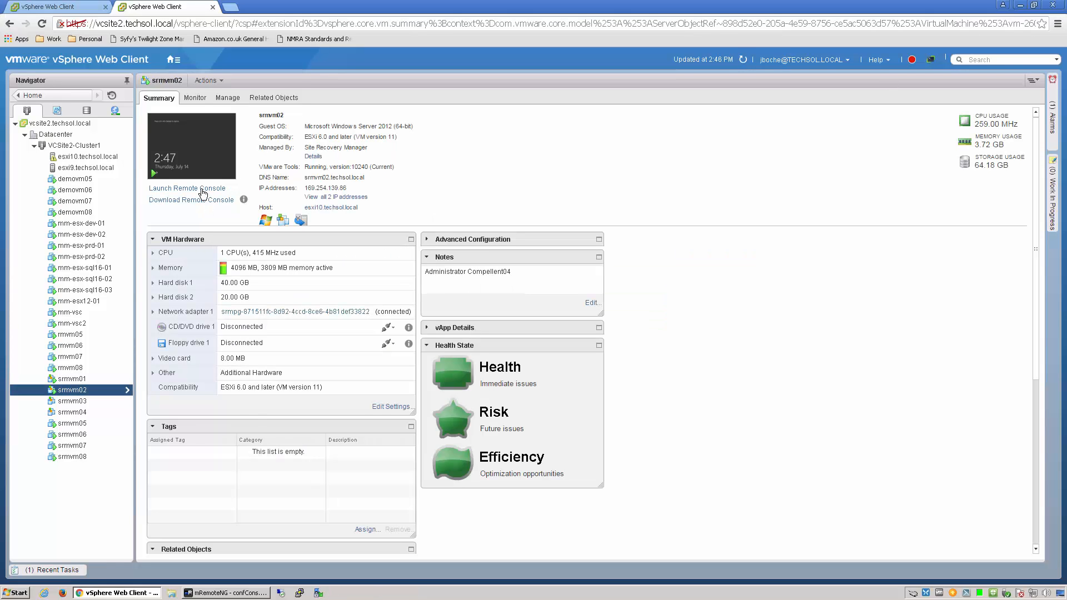
pyautogui.click(201, 189)
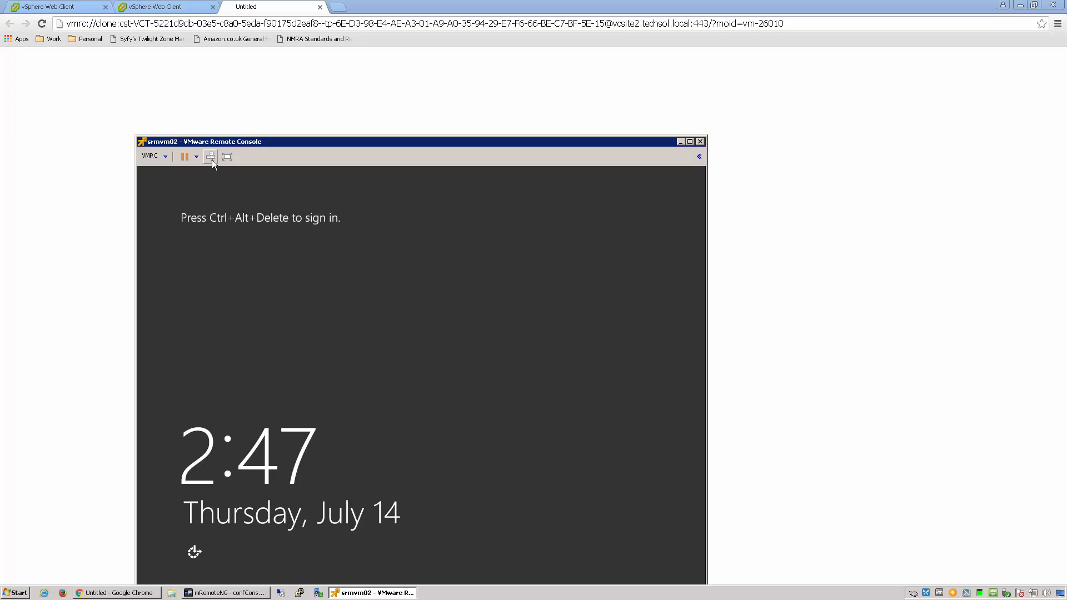
pyautogui.click(212, 159)
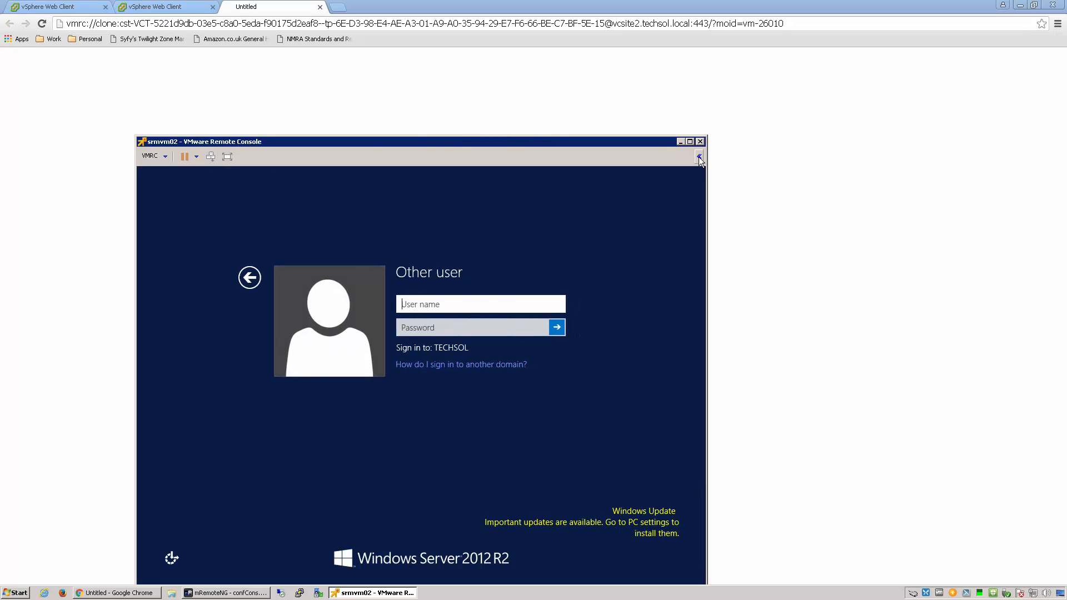
pyautogui.click(701, 142)
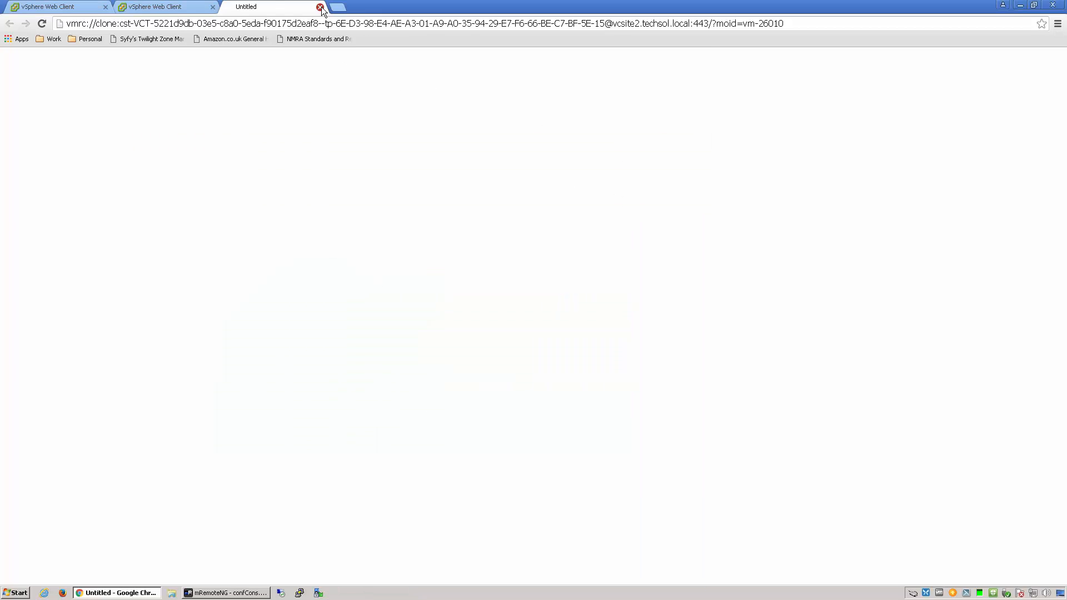
pyautogui.click(320, 7)
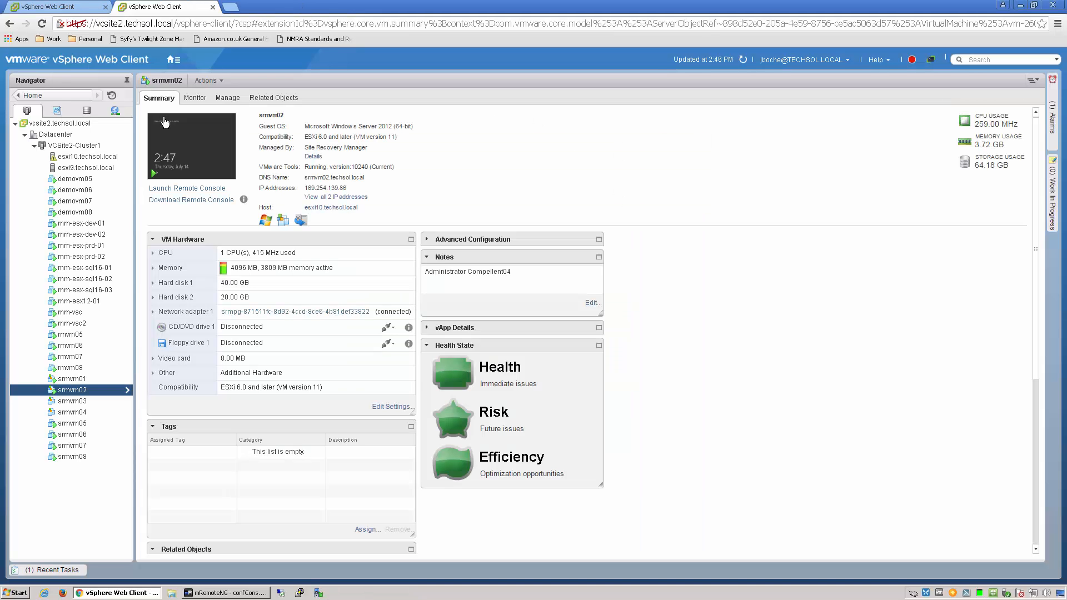
# Return to vcsite1 and review the run history of the Domain Controllers and SQL Servers recovery plans.
pyautogui.click(61, 13)
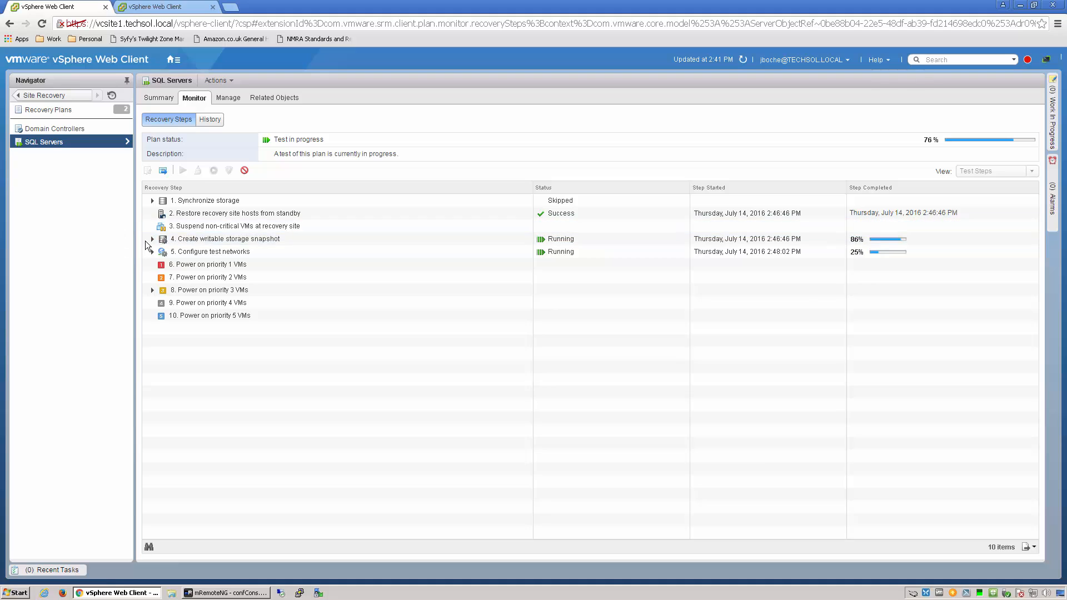
pyautogui.click(66, 129)
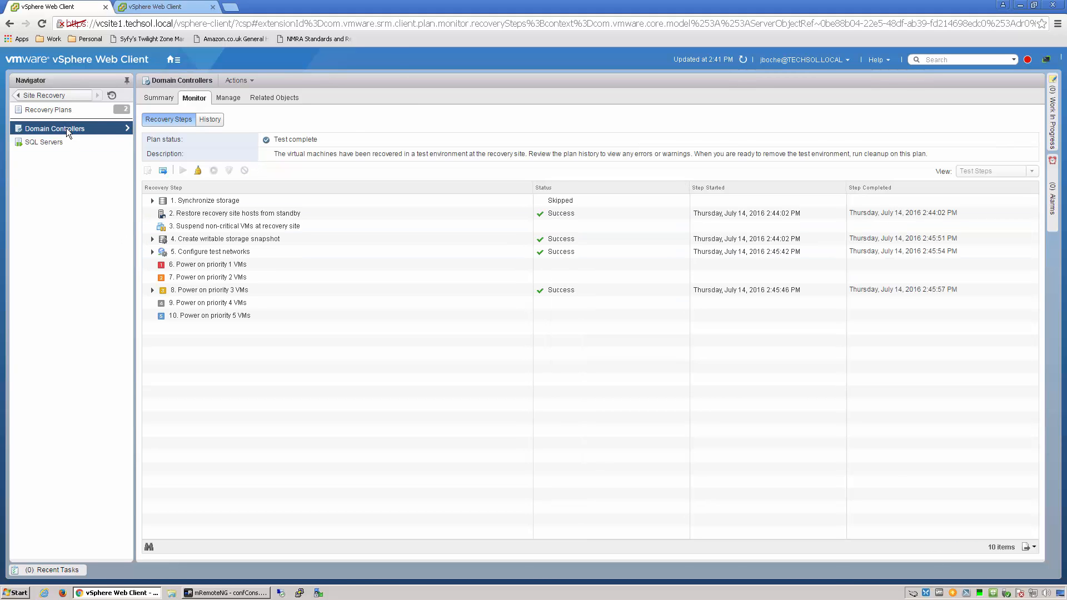
pyautogui.click(209, 119)
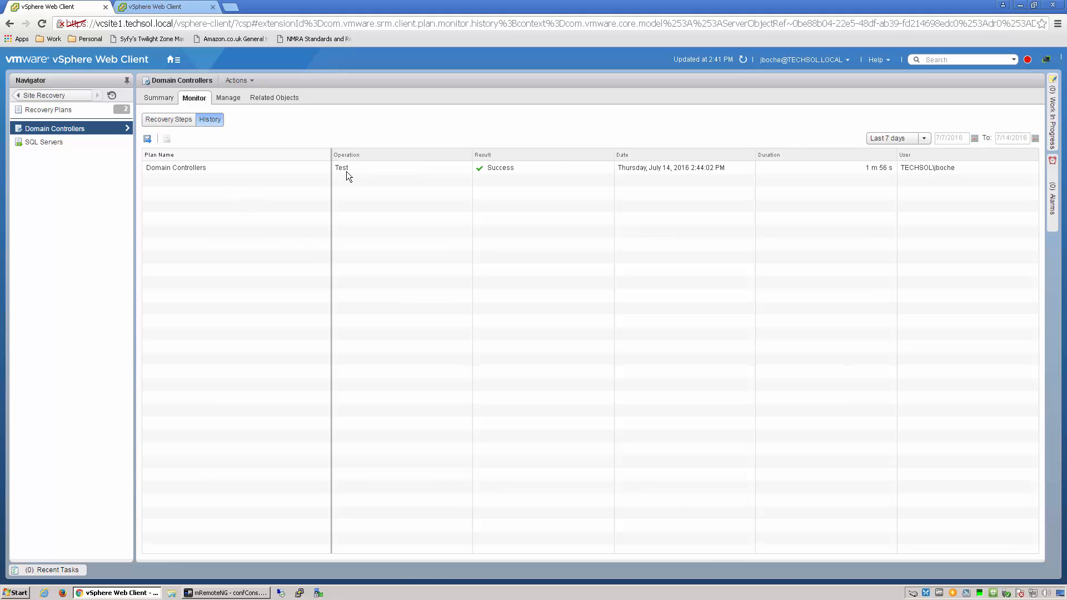
pyautogui.click(701, 170)
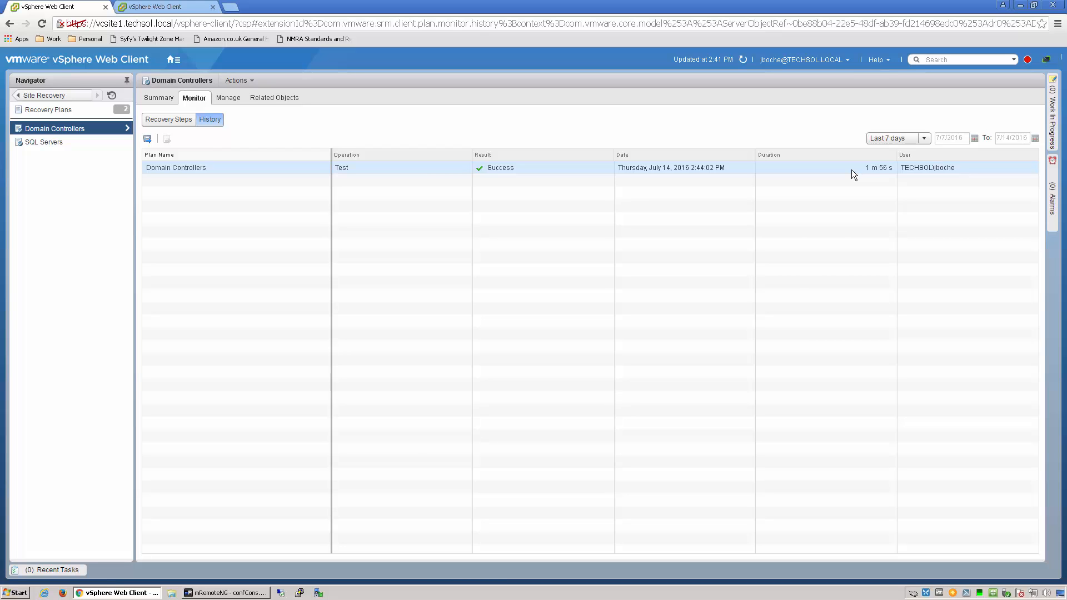
pyautogui.click(43, 142)
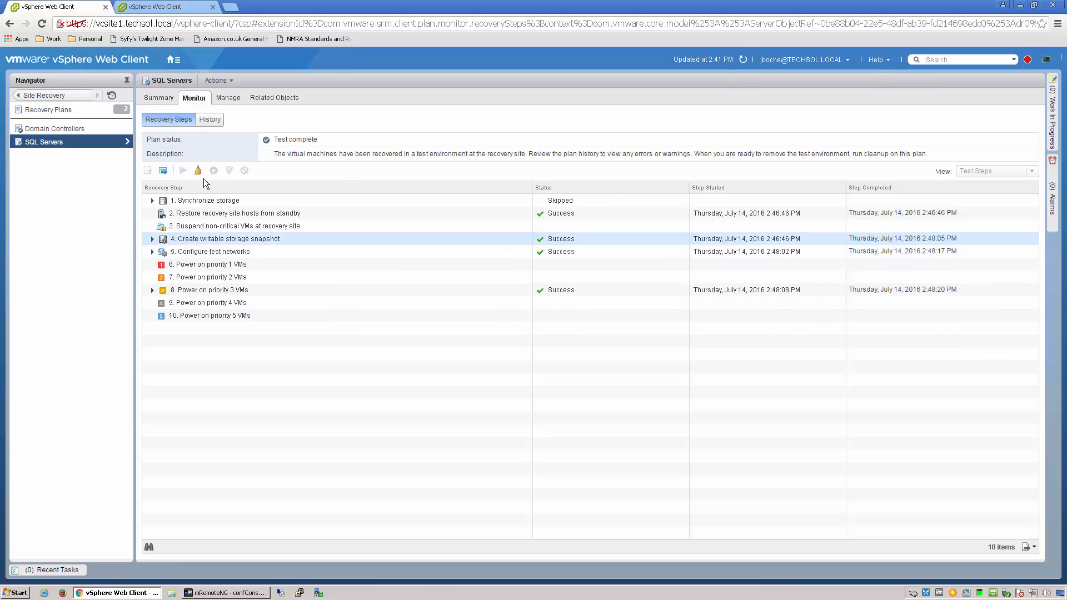
pyautogui.click(215, 119)
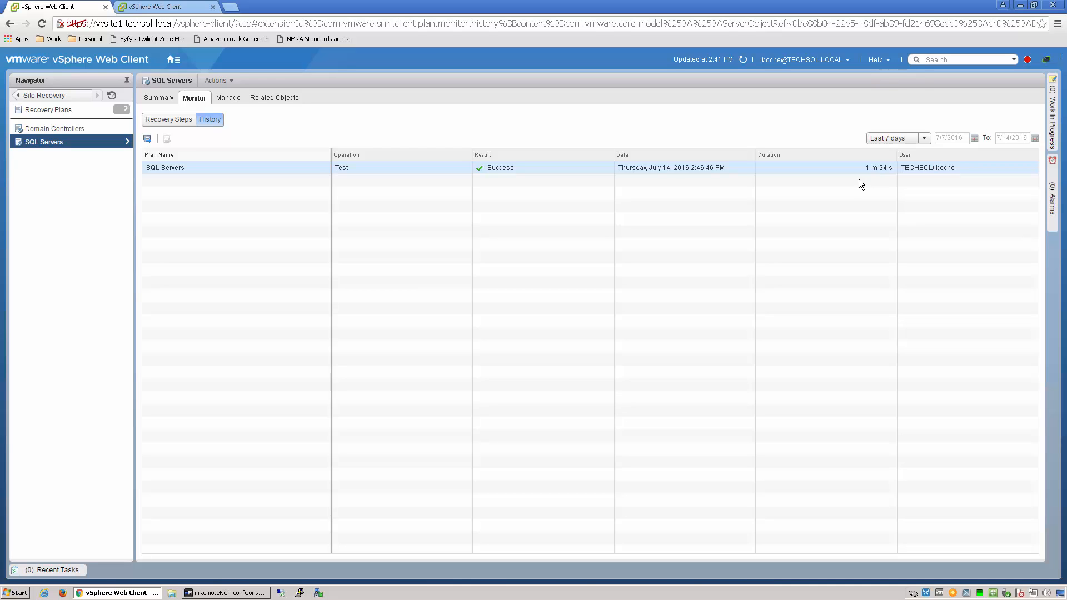
# Refresh the vcsite2 inventory and check the Windows sign-in screen of srmvm03 in a remote console, closing the console and its leftover browser page.
pyautogui.click(157, 7)
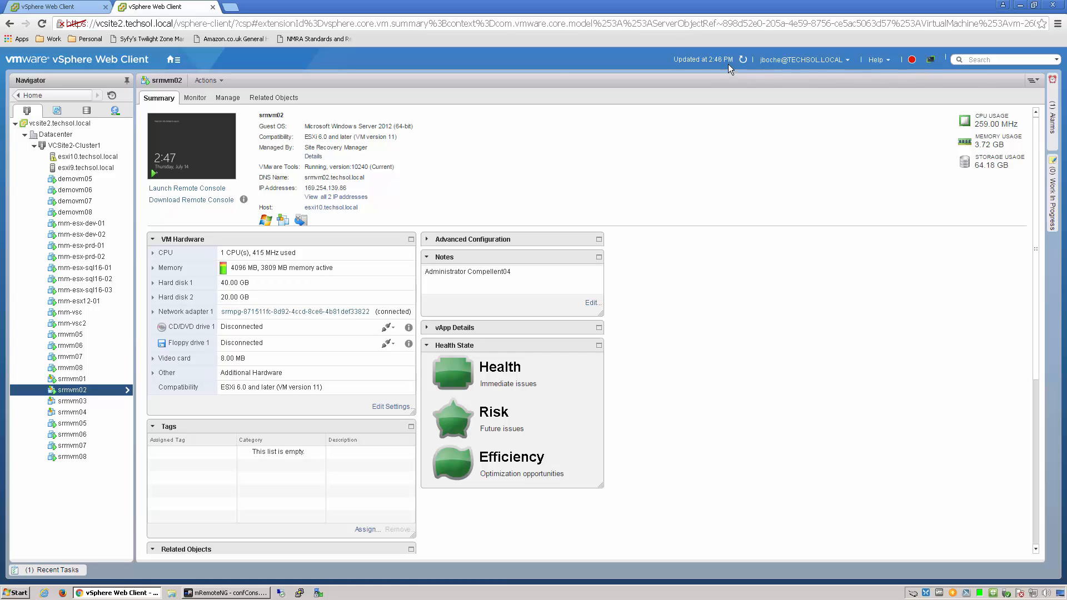
pyautogui.click(744, 61)
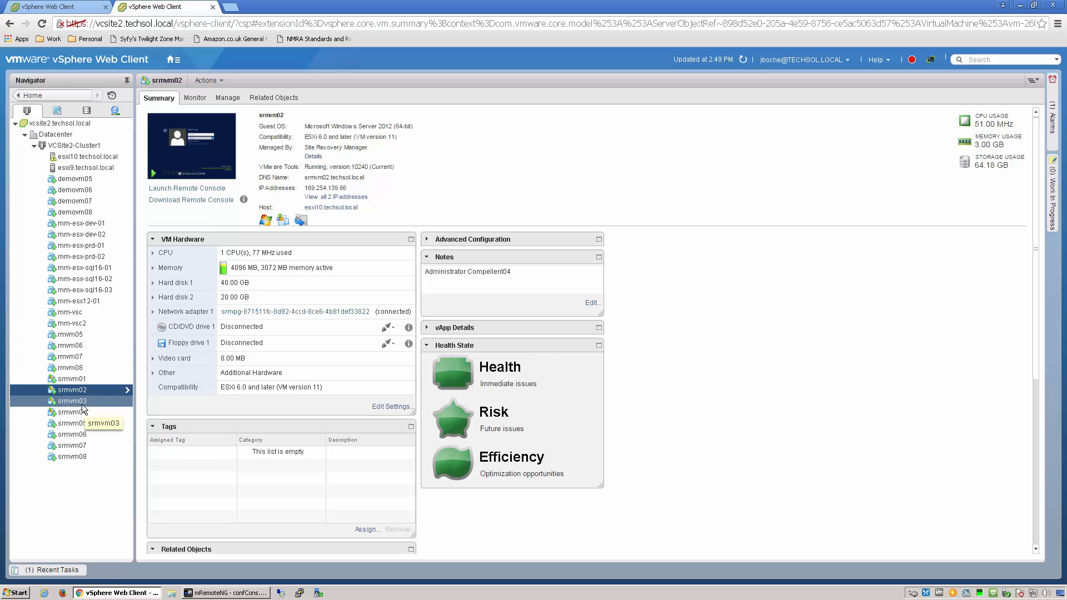
pyautogui.click(83, 404)
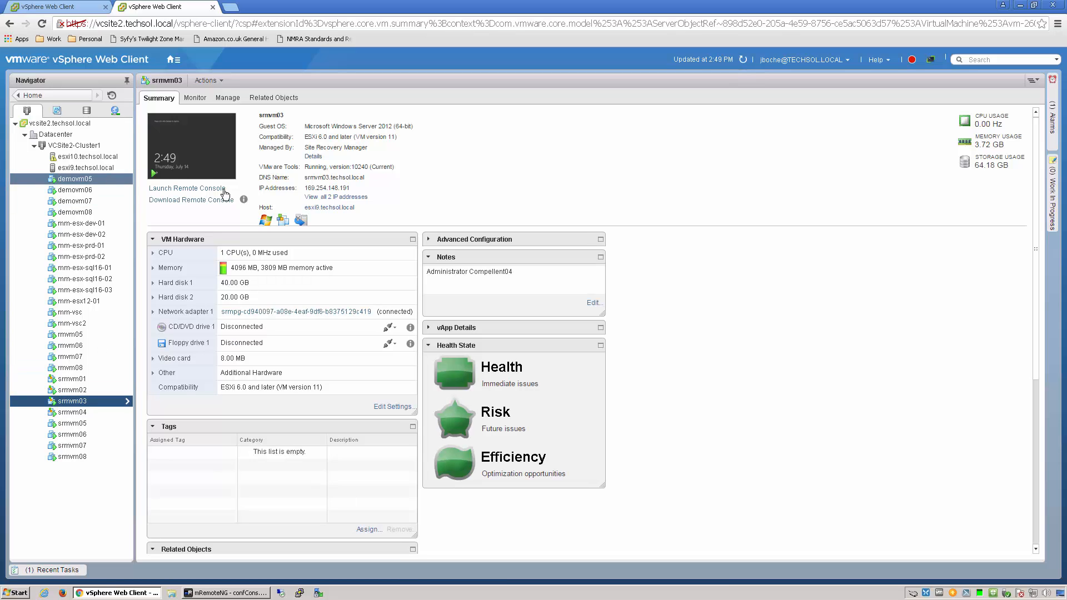
pyautogui.click(219, 189)
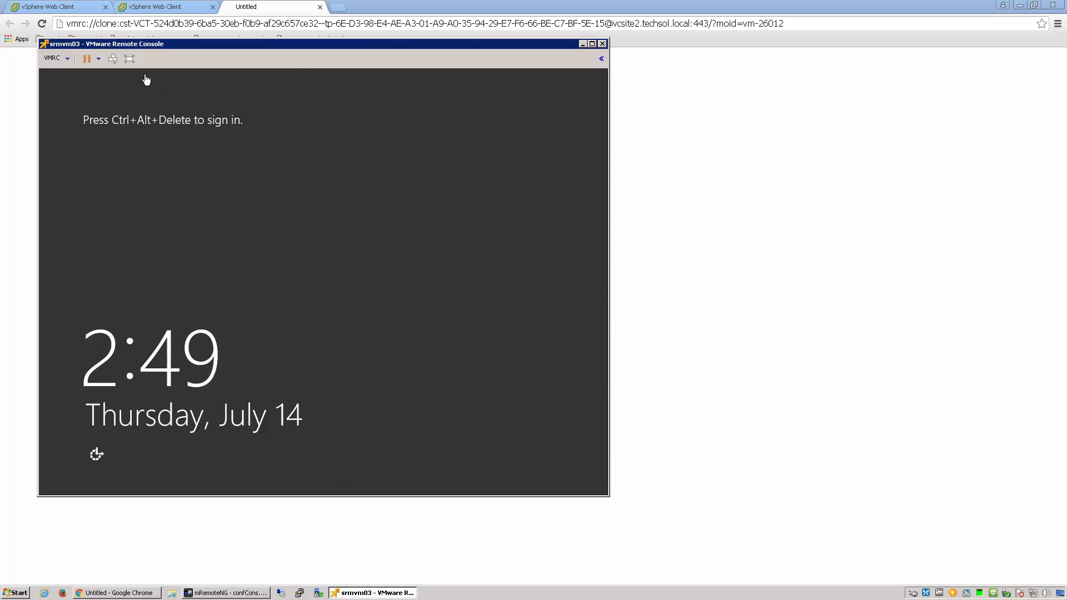
pyautogui.click(112, 59)
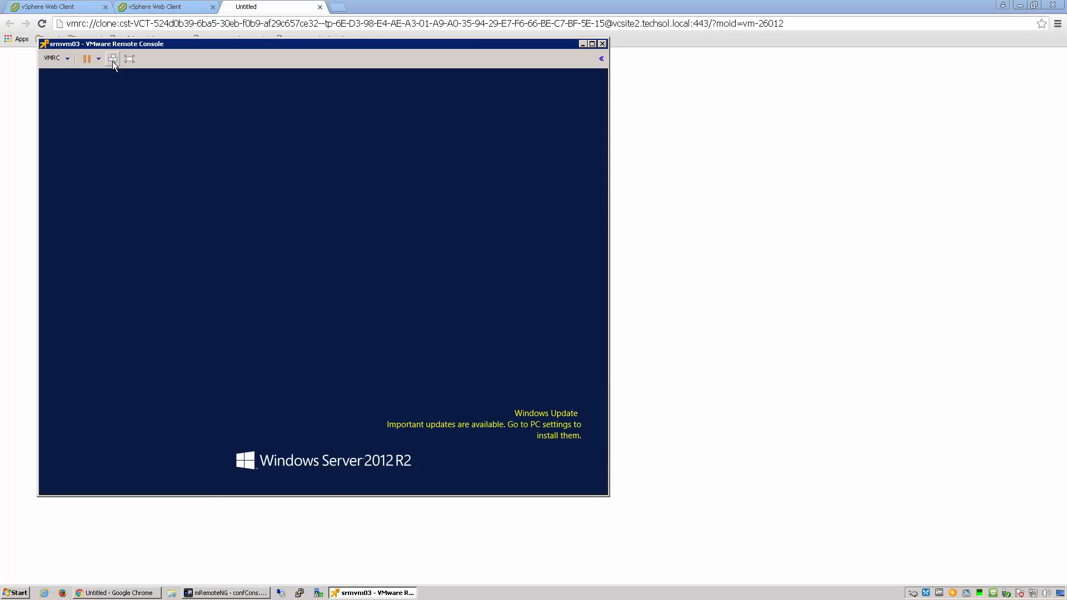
pyautogui.click(602, 43)
pyautogui.click(320, 6)
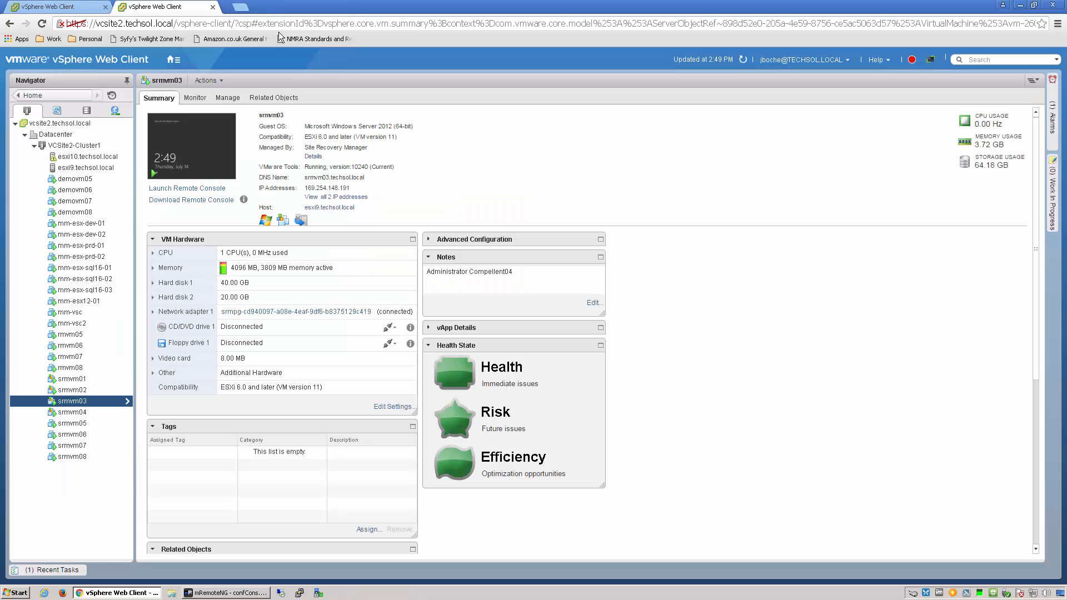
# Check the Windows sign-in screen of srmvm04 in a remote console, closing the console and its leftover browser page when done.
pyautogui.click(75, 413)
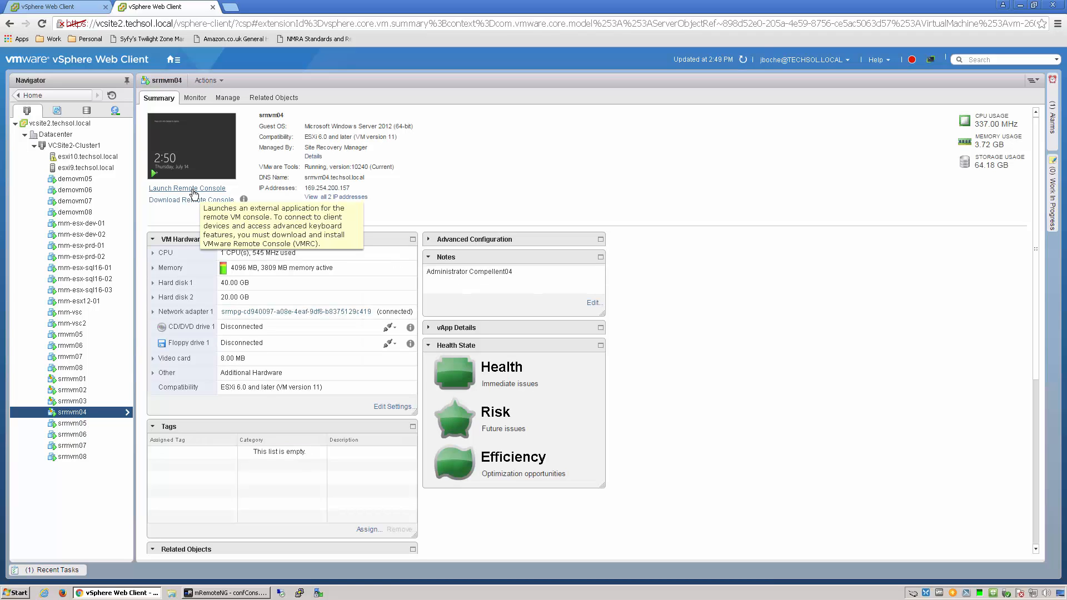
pyautogui.click(193, 190)
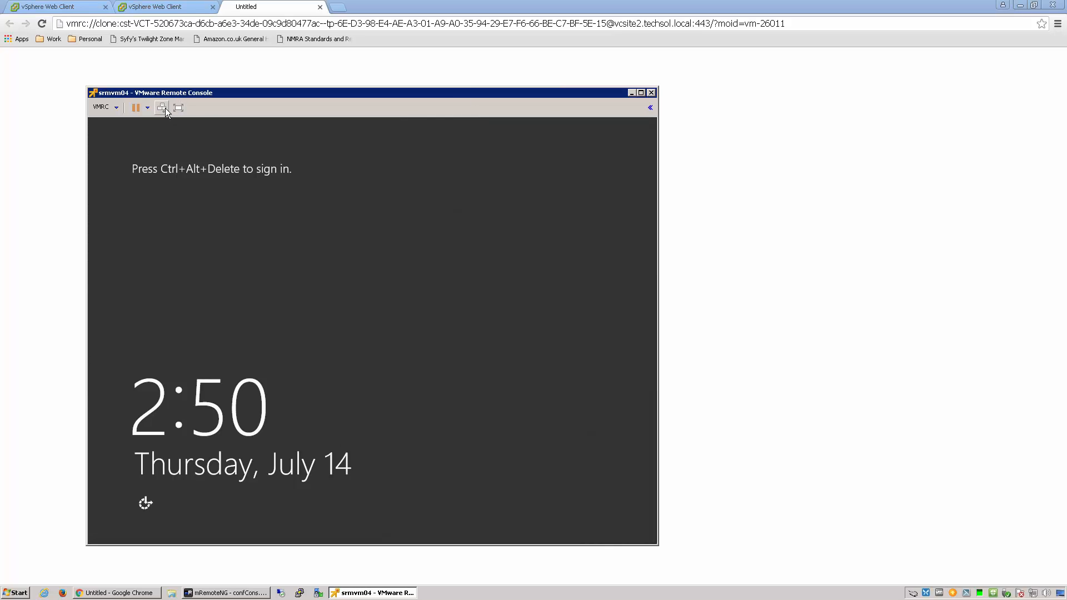
pyautogui.click(165, 107)
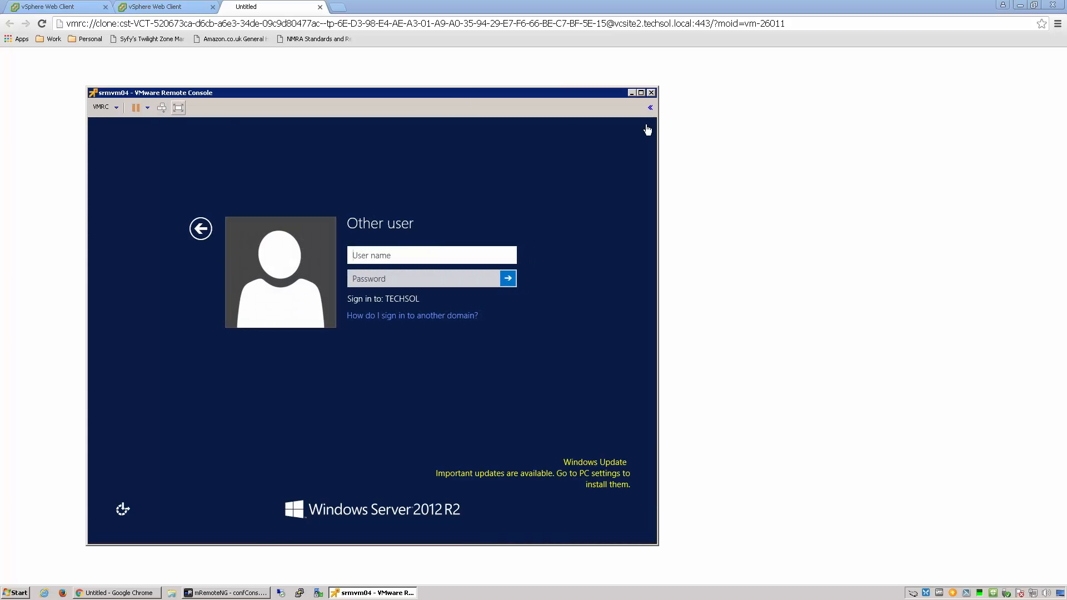
pyautogui.click(652, 93)
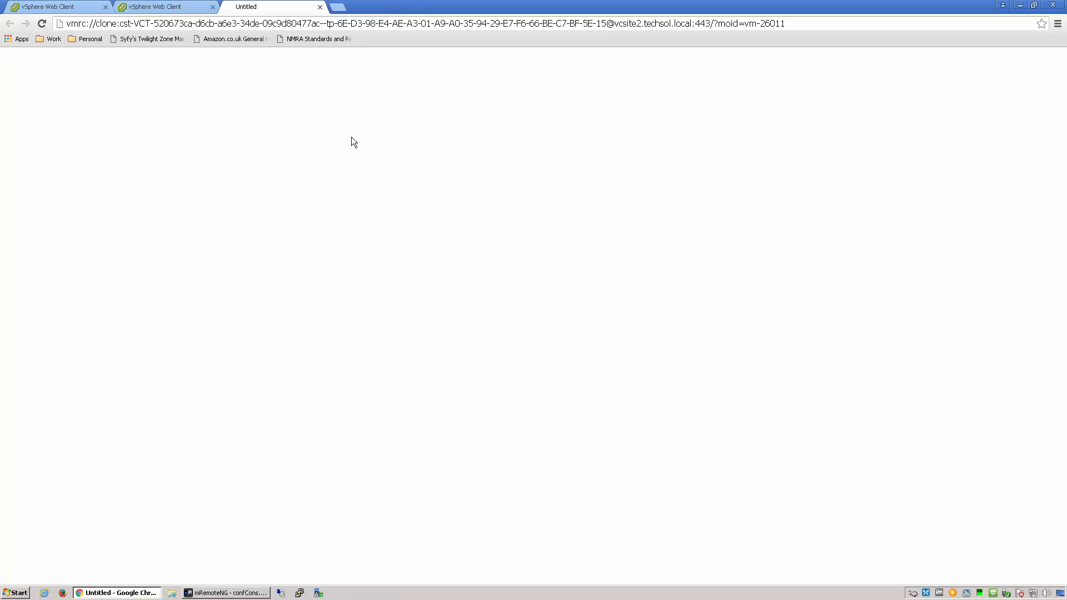
pyautogui.click(320, 7)
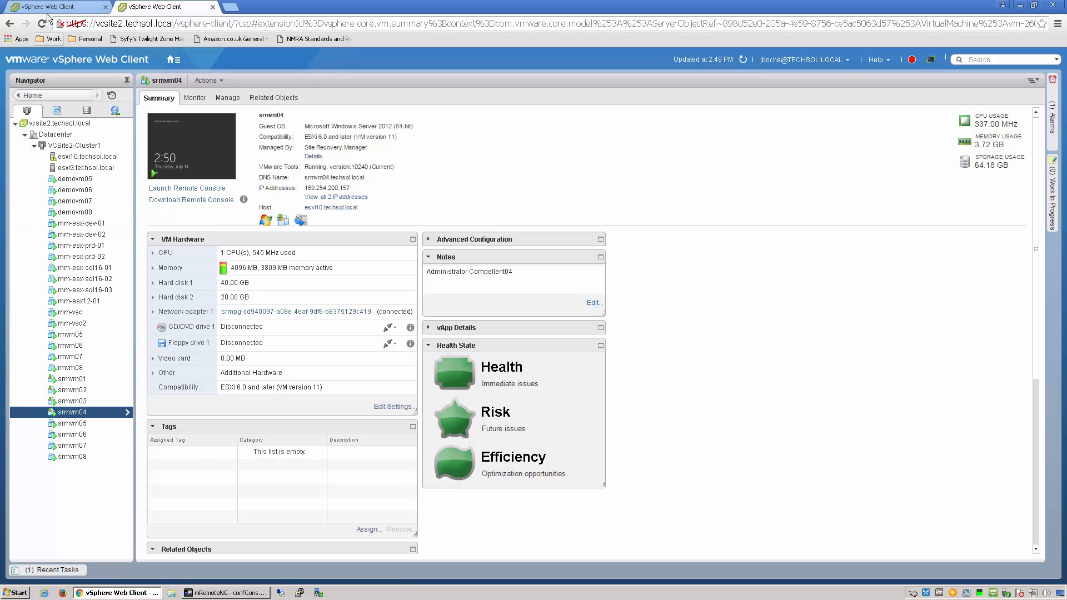
# Return to vcsite1 and run a cleanup of the SQL Servers recovery plan from its recovery steps.
pyautogui.click(48, 7)
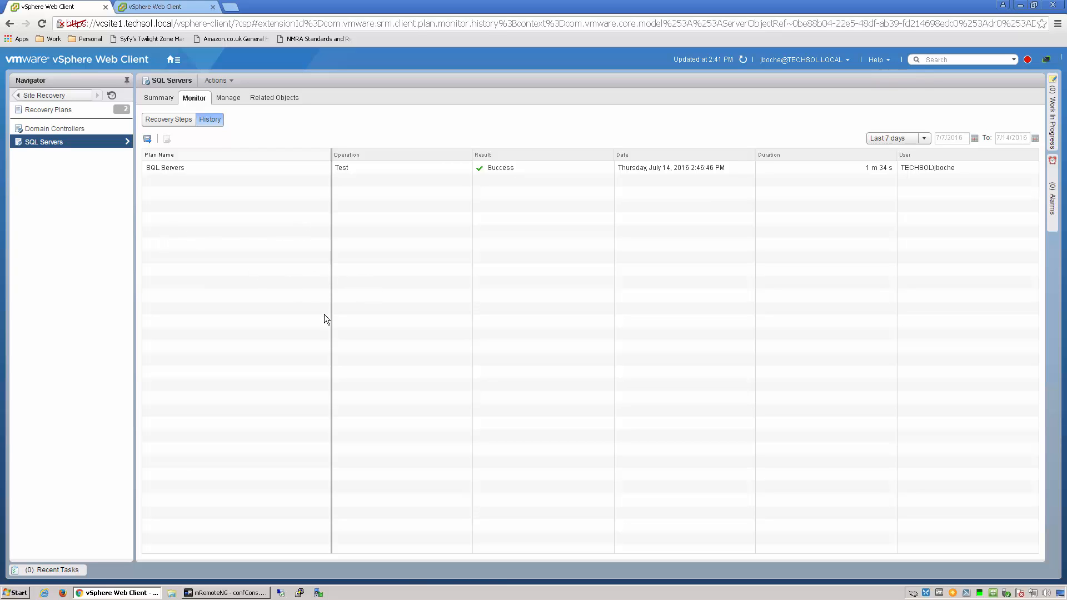
pyautogui.click(168, 119)
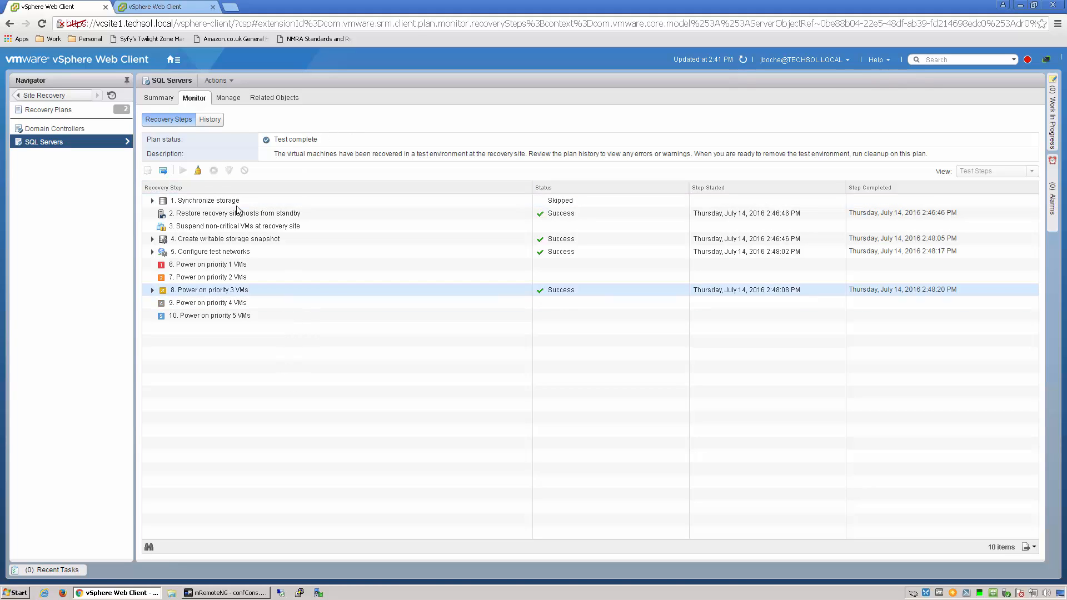
pyautogui.click(198, 172)
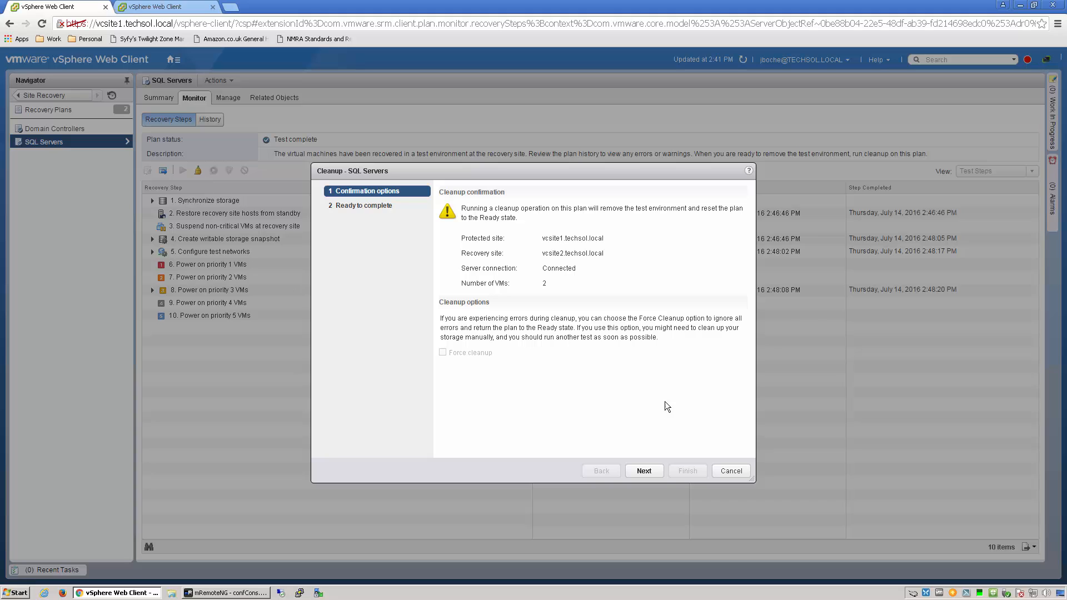
pyautogui.click(644, 471)
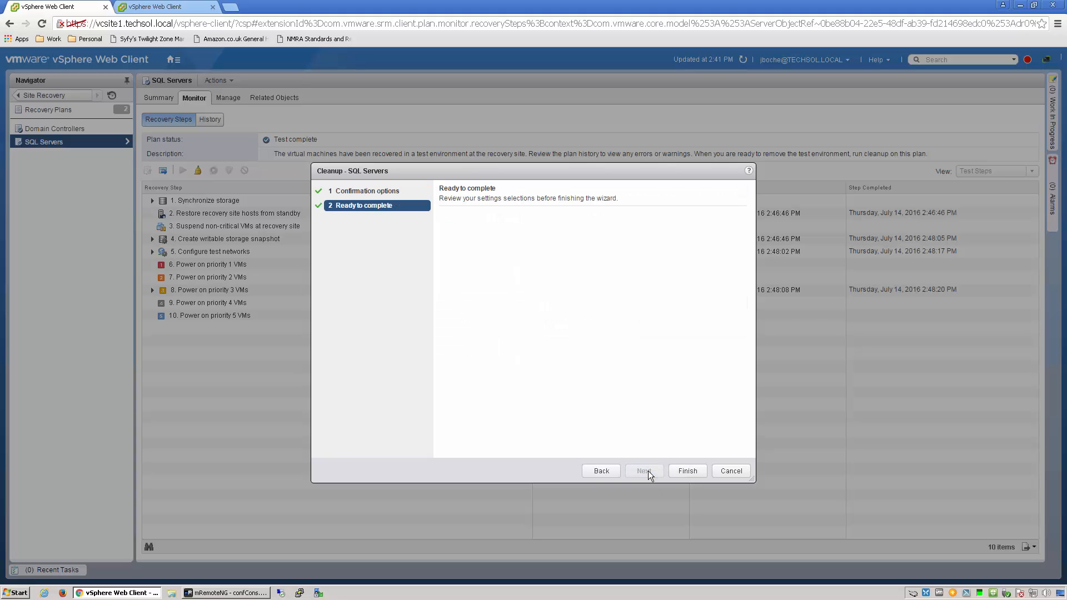
pyautogui.click(689, 473)
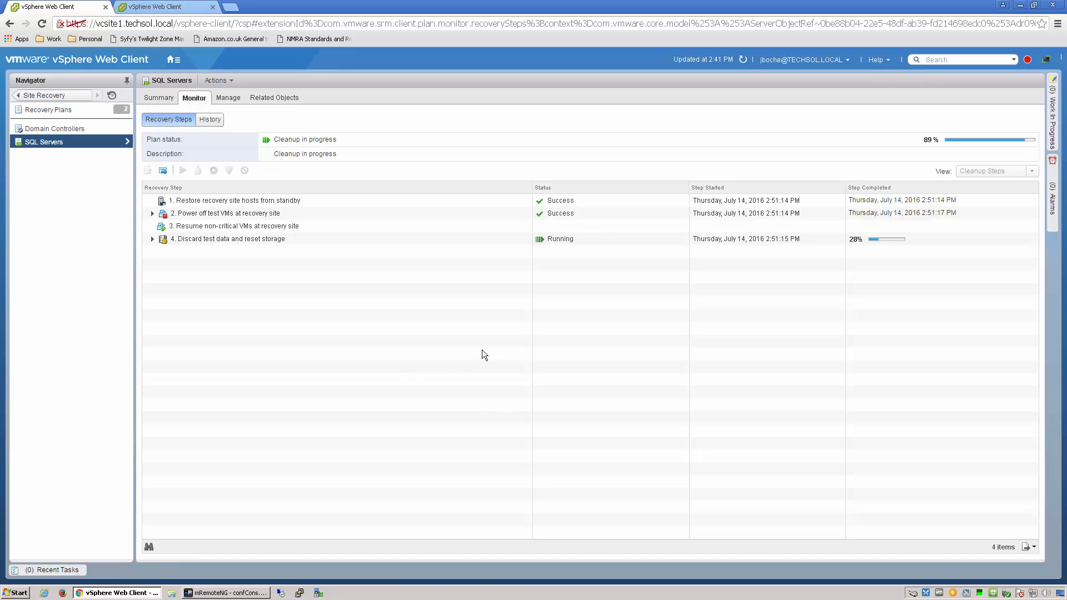
# Run a cleanup of the Domain Controllers recovery plan to remove its test environment.
pyautogui.click(69, 129)
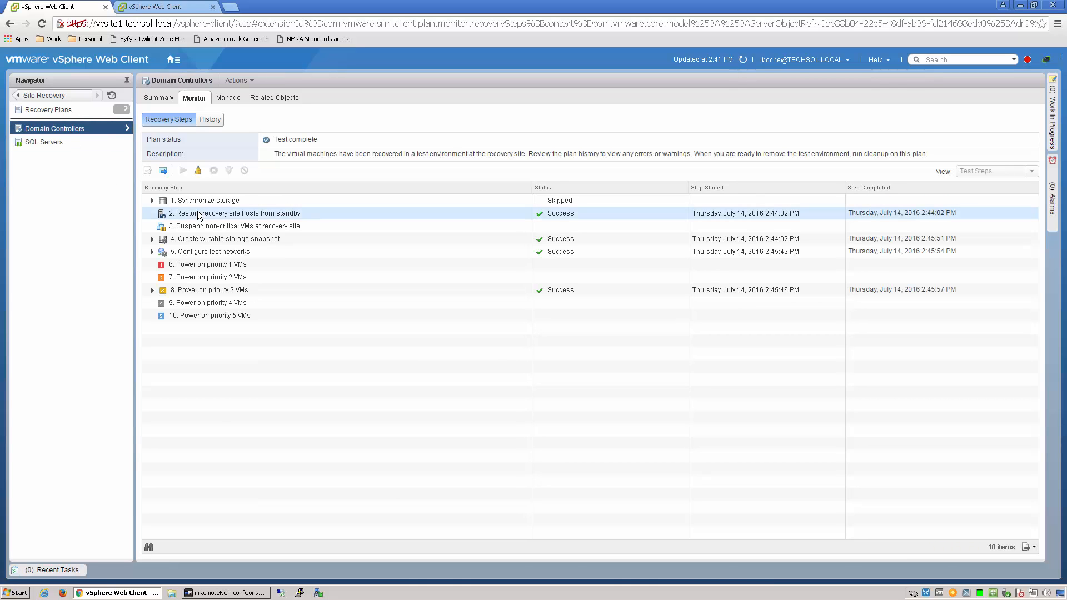
pyautogui.click(197, 170)
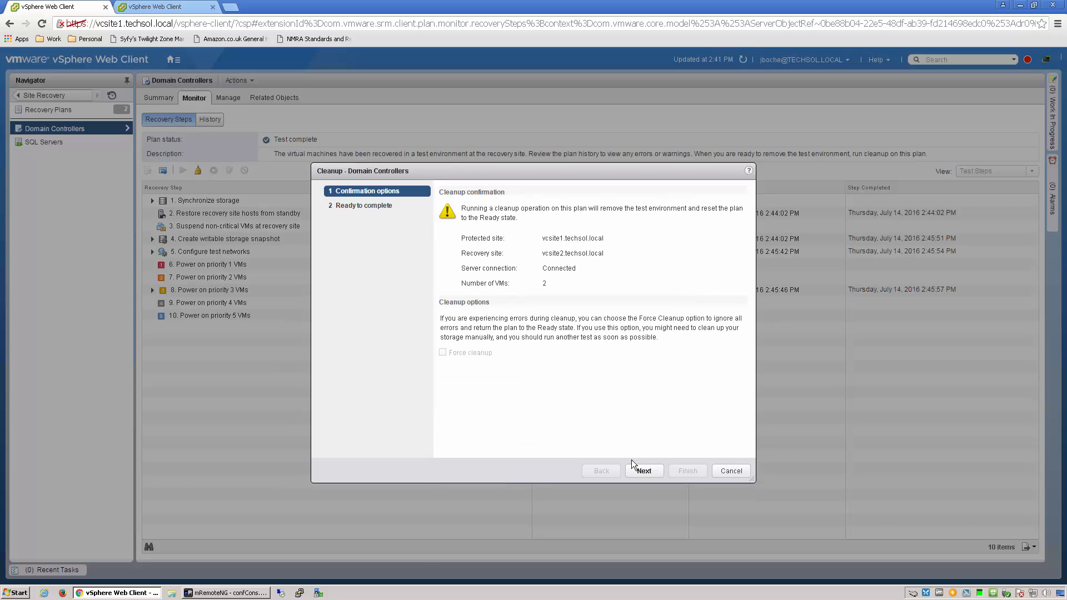
pyautogui.click(643, 471)
pyautogui.click(678, 474)
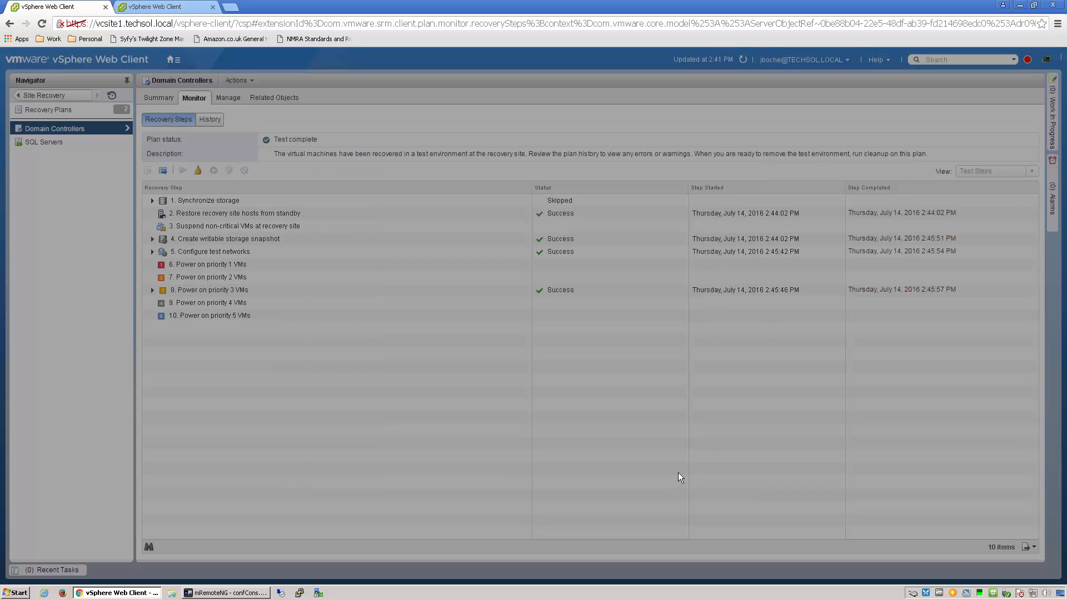
# Check the plan status of the SQL Servers and Domain Controllers recovery plans after the cleanup.
pyautogui.click(34, 145)
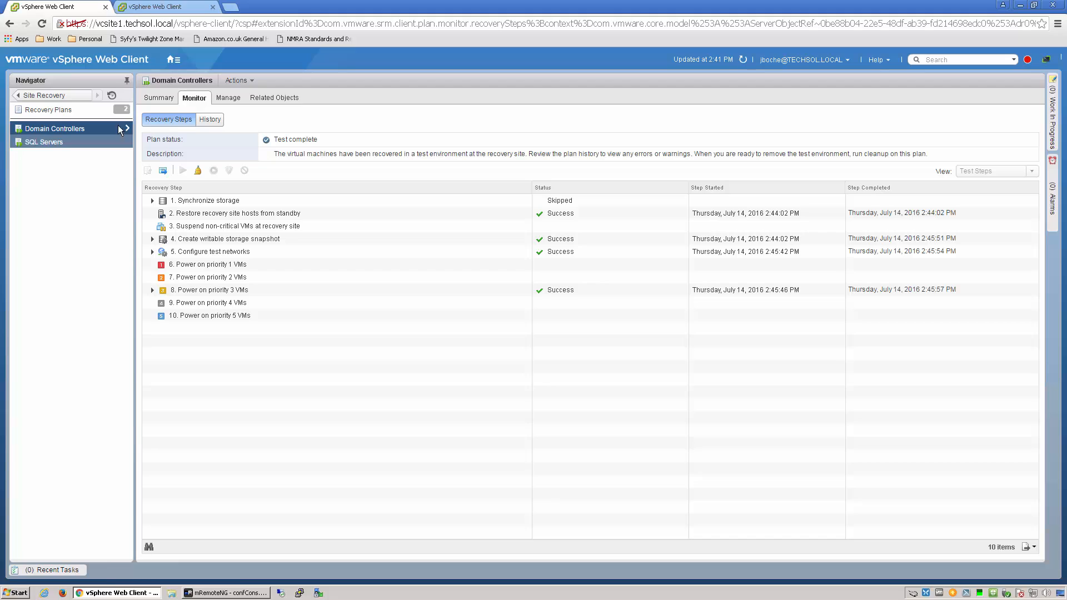
pyautogui.click(40, 145)
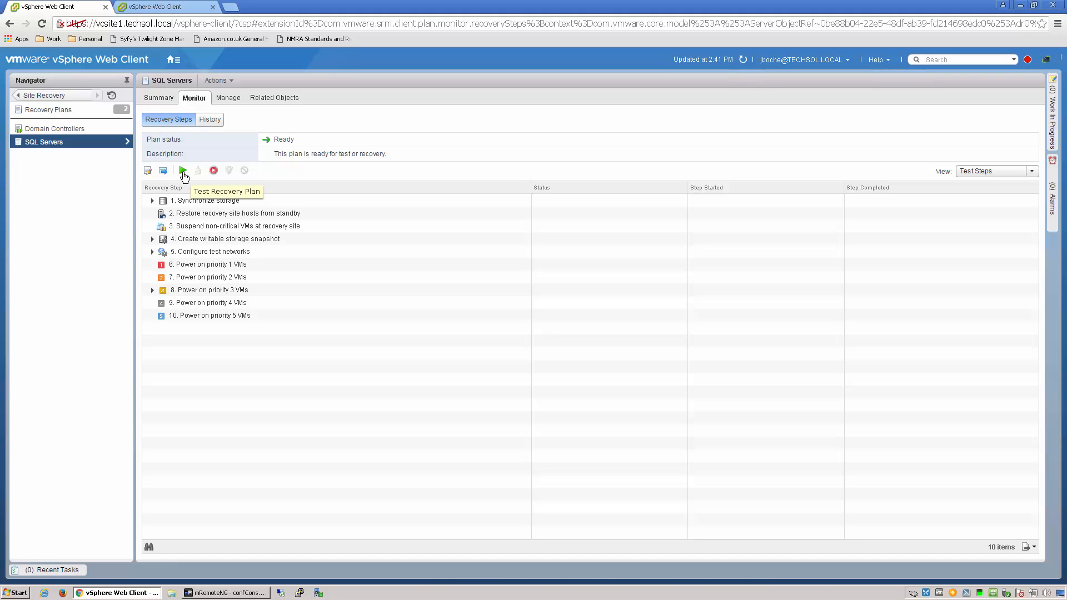
pyautogui.click(35, 131)
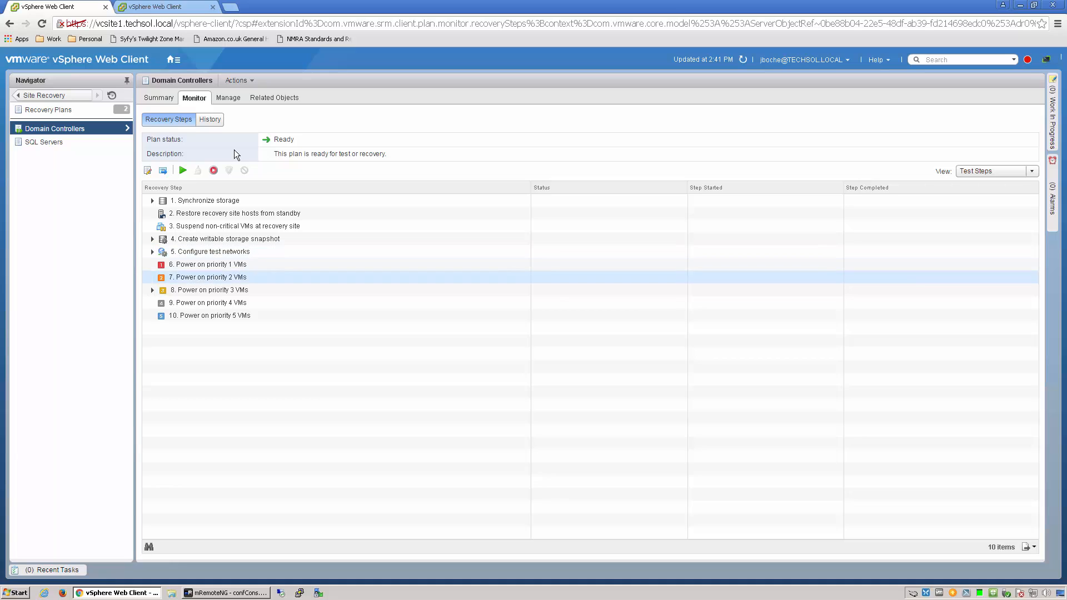
# Review the test and cleanup entries in the run history of the Domain Controllers recovery plan.
pyautogui.click(216, 120)
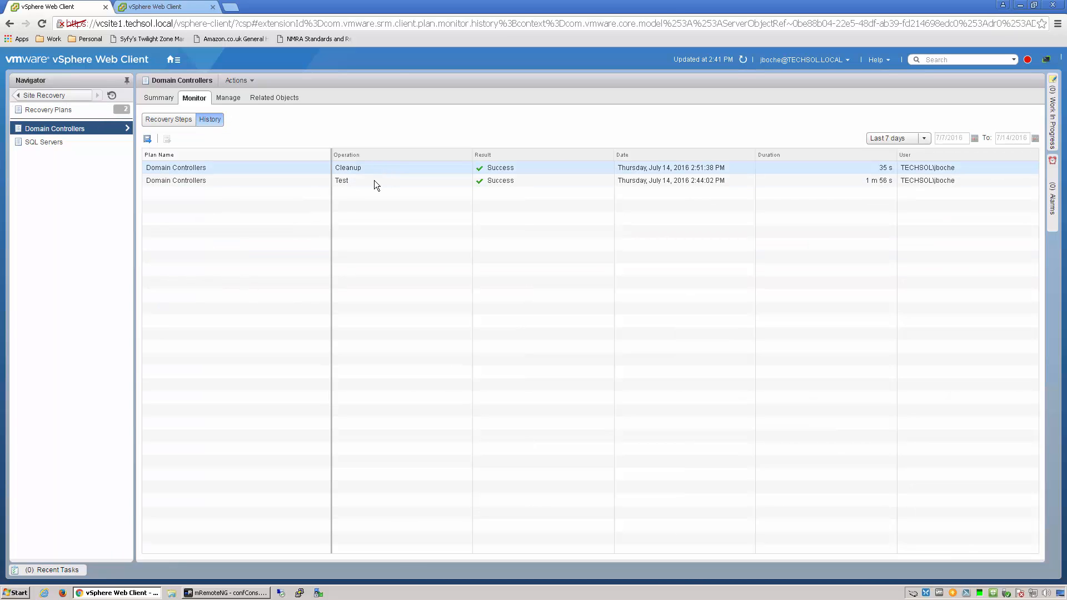
pyautogui.click(374, 181)
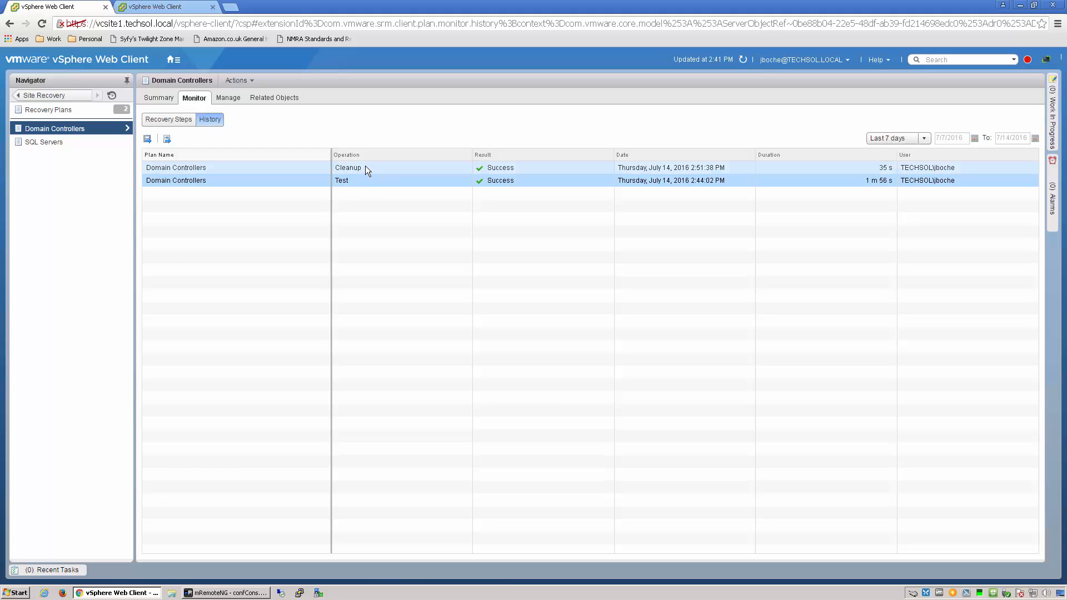
pyautogui.click(365, 167)
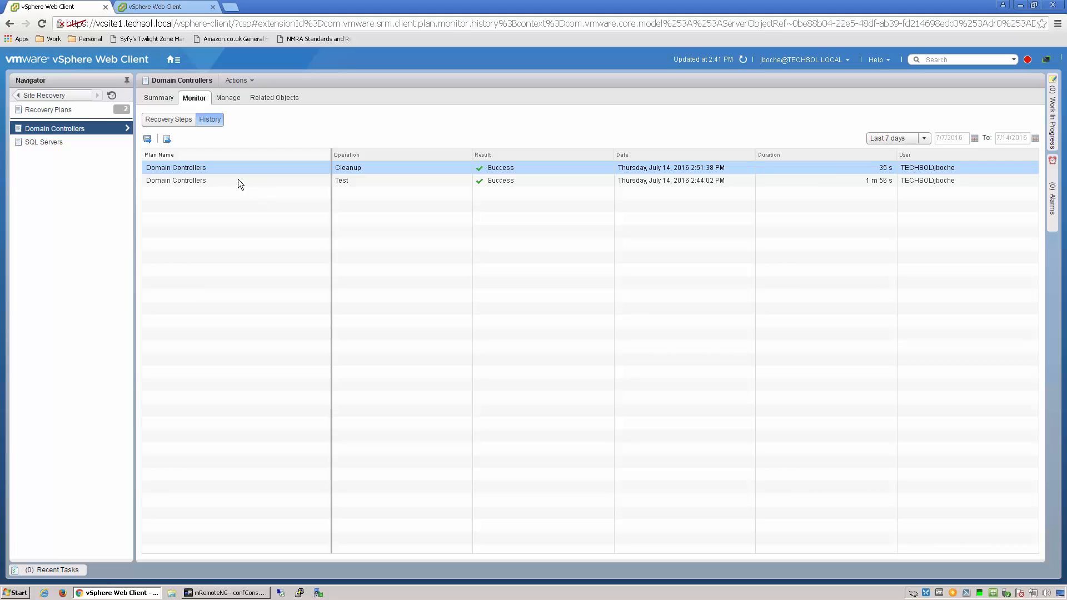
pyautogui.click(215, 180)
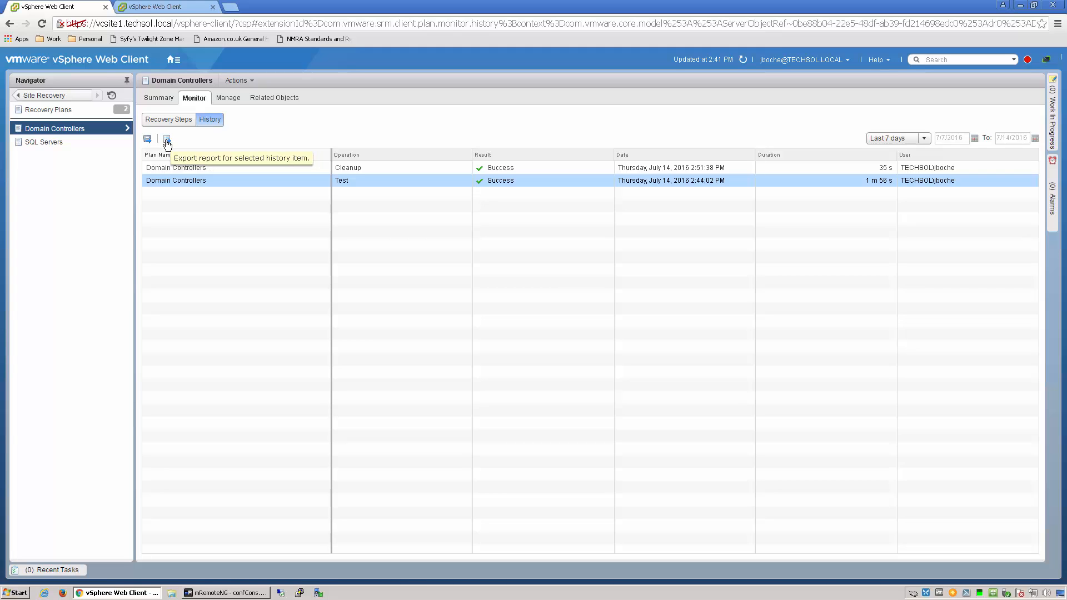
# Refresh the vcsite2 inventory and check the power state of srmvm04, srmvm01, srmvm02 and srmvm03 in their summaries.
pyautogui.click(158, 8)
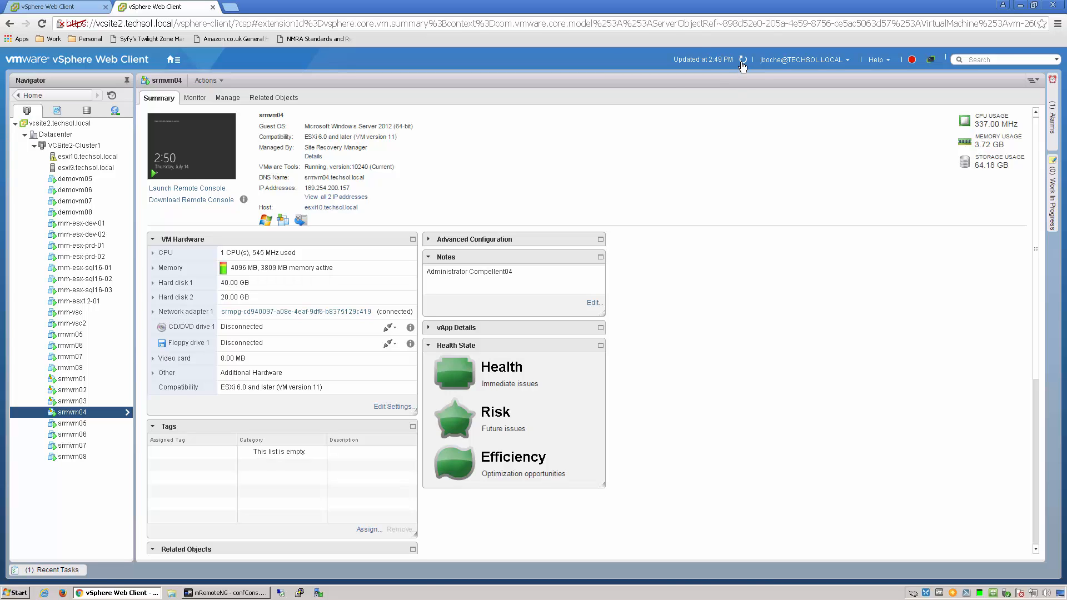
pyautogui.click(743, 60)
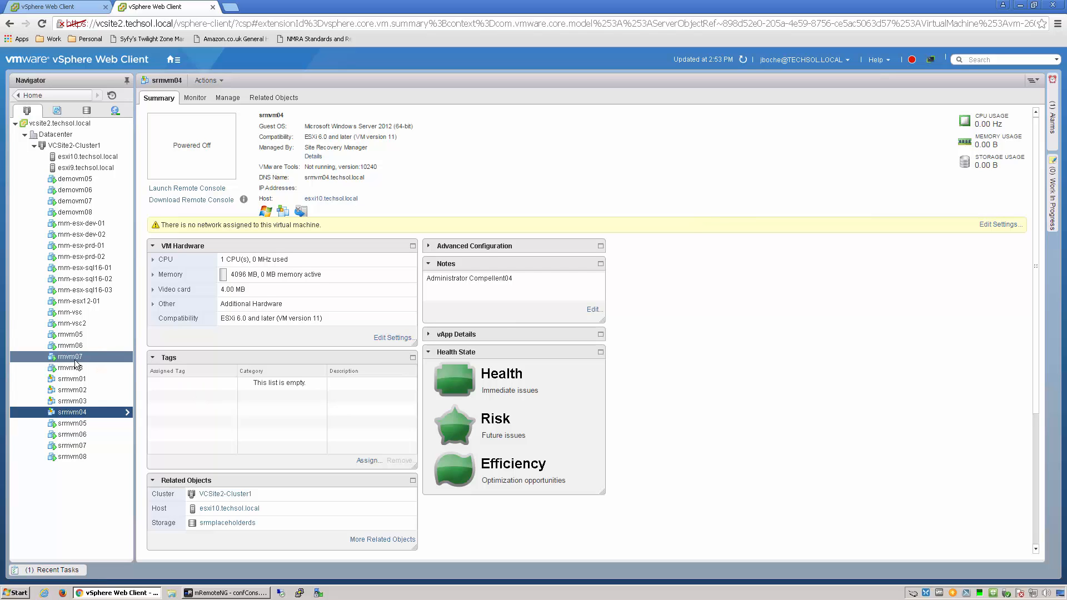
pyautogui.click(73, 379)
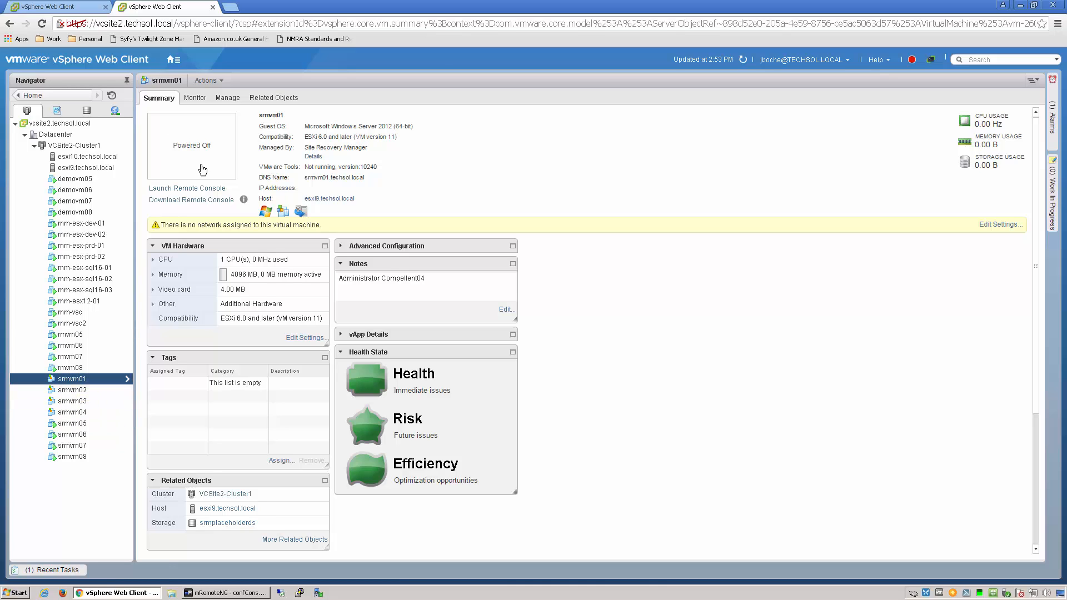
pyautogui.click(73, 393)
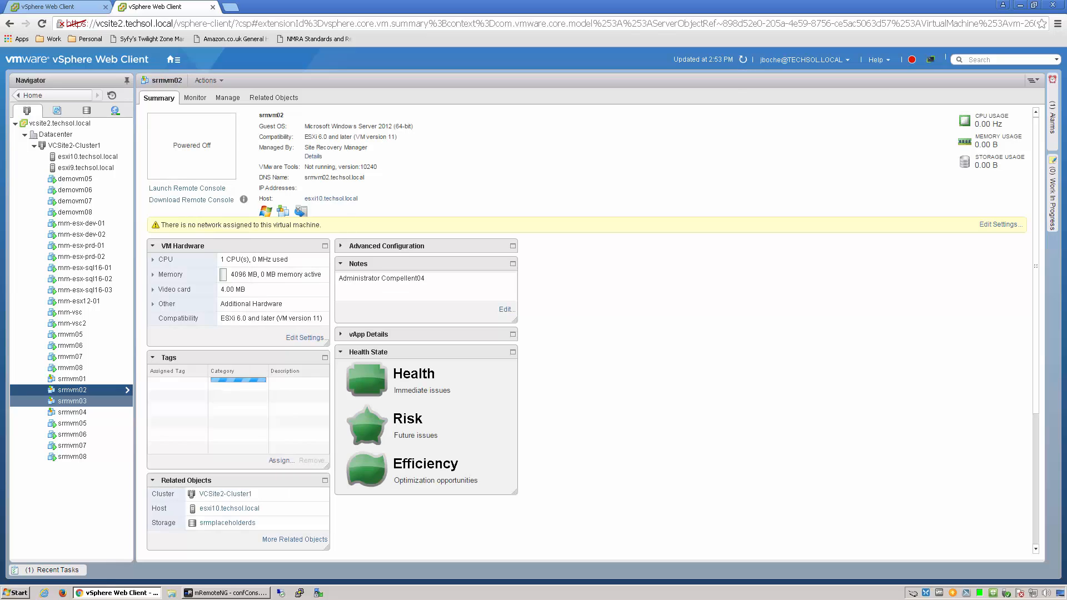
pyautogui.click(71, 404)
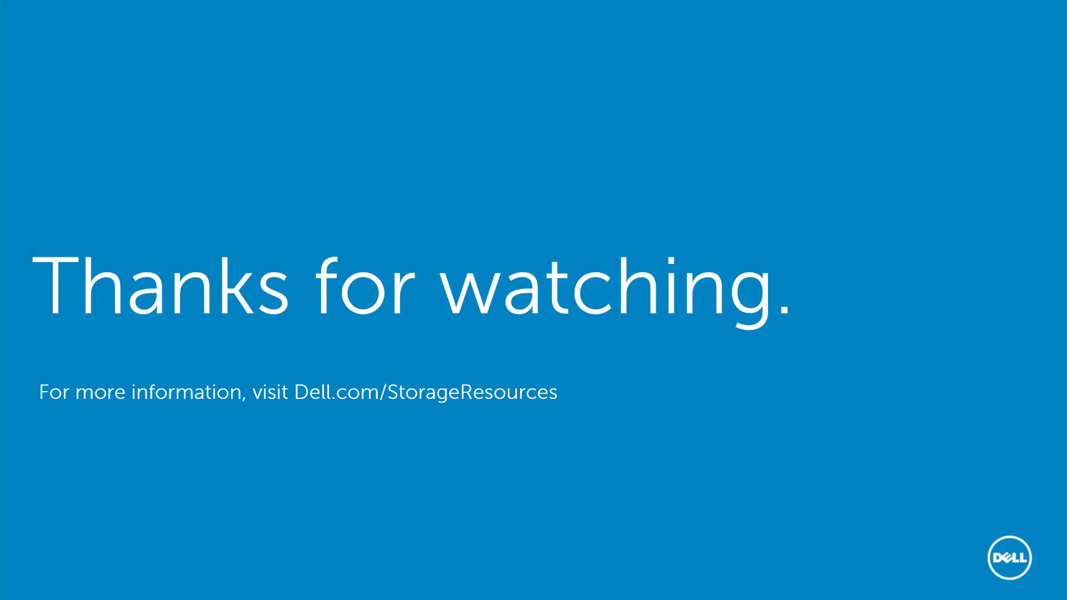